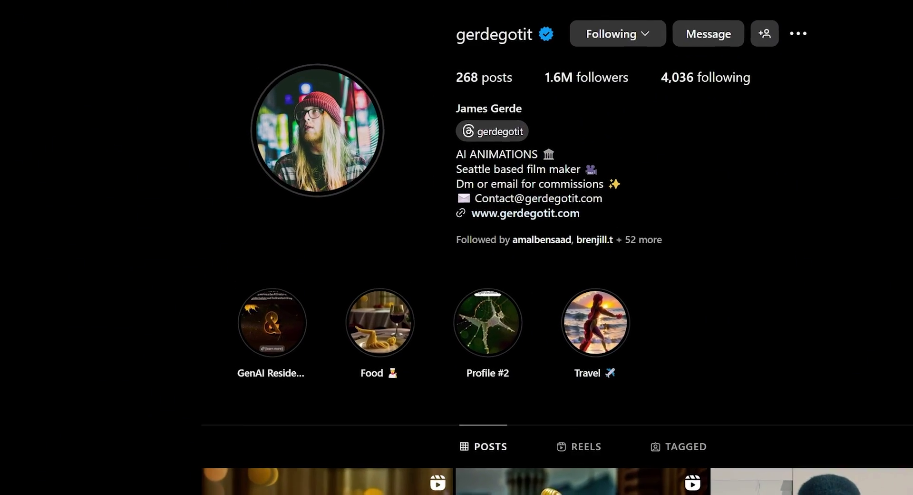
- Scroll down the AI-animation profile's Posts grid of spaghetti-dancer reels
{"action": "scroll", "coordinate": [456, 247], "scroll_direction": "down", "scroll_amount": 6}
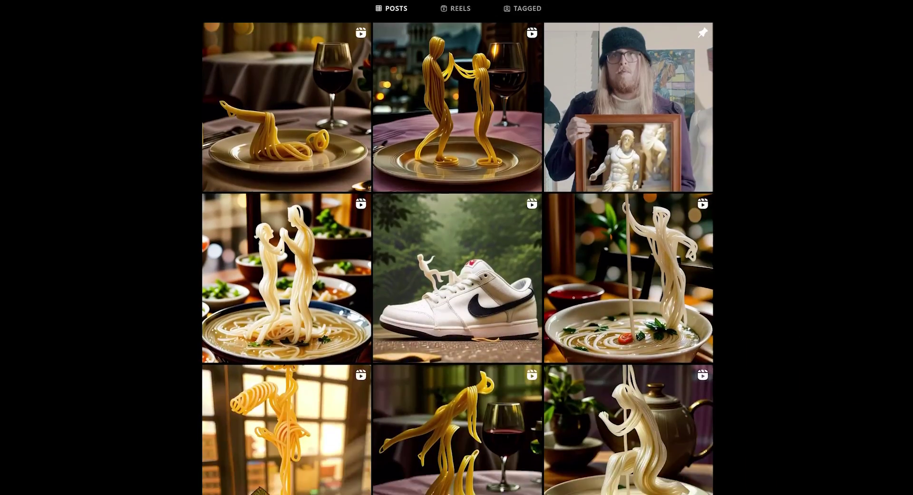
{"action": "scroll", "coordinate": [456, 248], "scroll_direction": "down", "scroll_amount": 10}
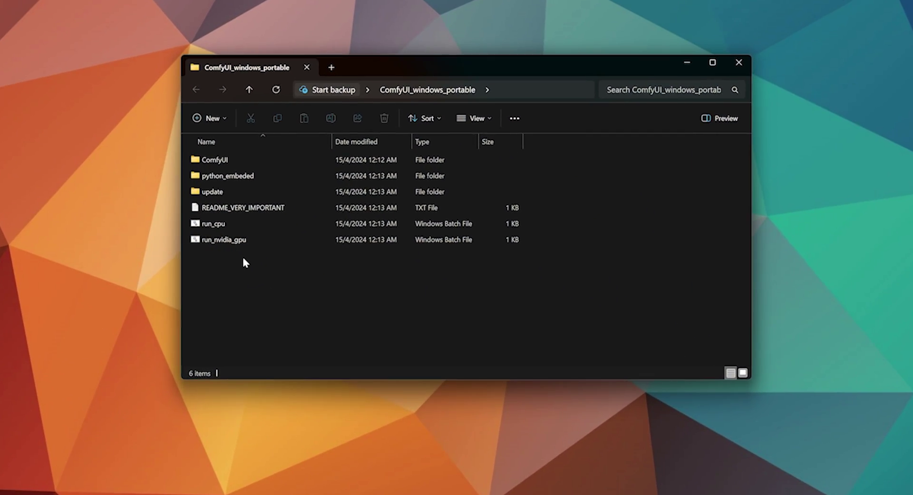
- Launch ComfyUI from the run_nvidia_gpu batch file in ComfyUI_windows_portable
{"action": "double_click", "coordinate": [236, 240]}
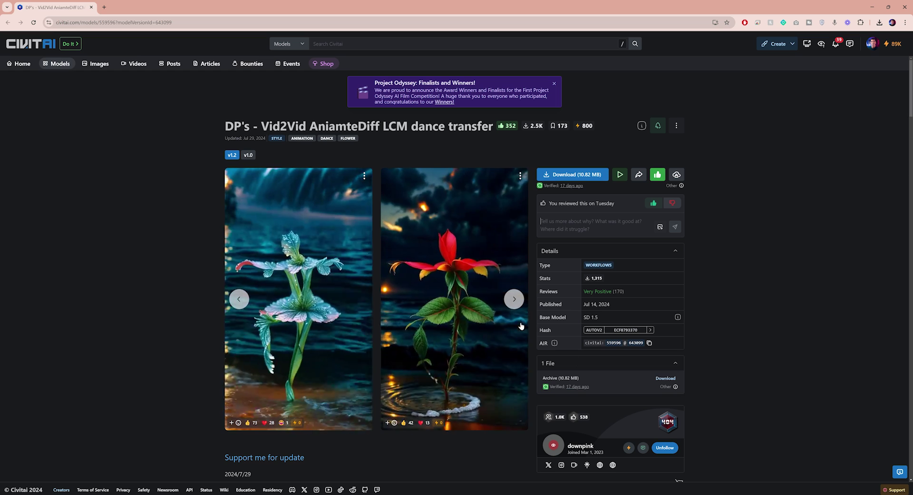
- Advance the workflow's example-image carousel twice to see later examples
{"action": "left_click", "coordinate": [514, 300]}
{"action": "left_click", "coordinate": [514, 300]}
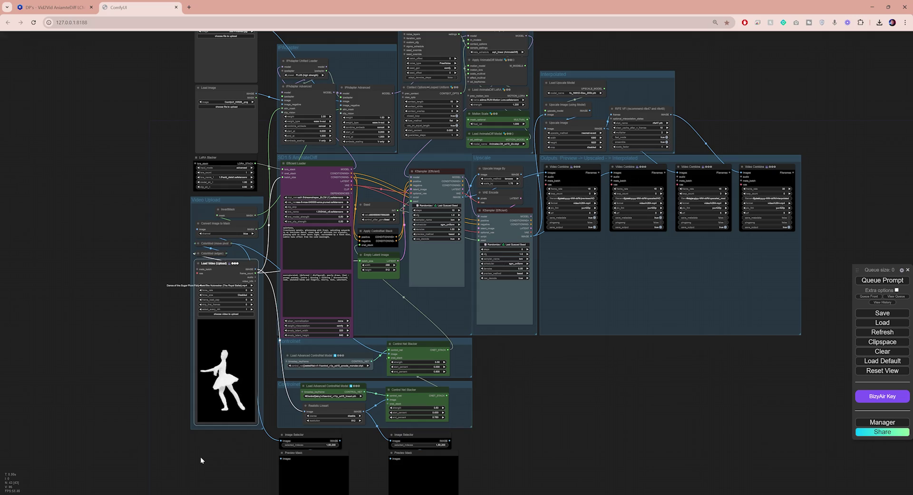
- Zoom and pan the example workflow to inspect the Load Video and ControlNet groups
{"action": "scroll", "coordinate": [200, 456], "scroll_direction": "up", "scroll_amount": 10}
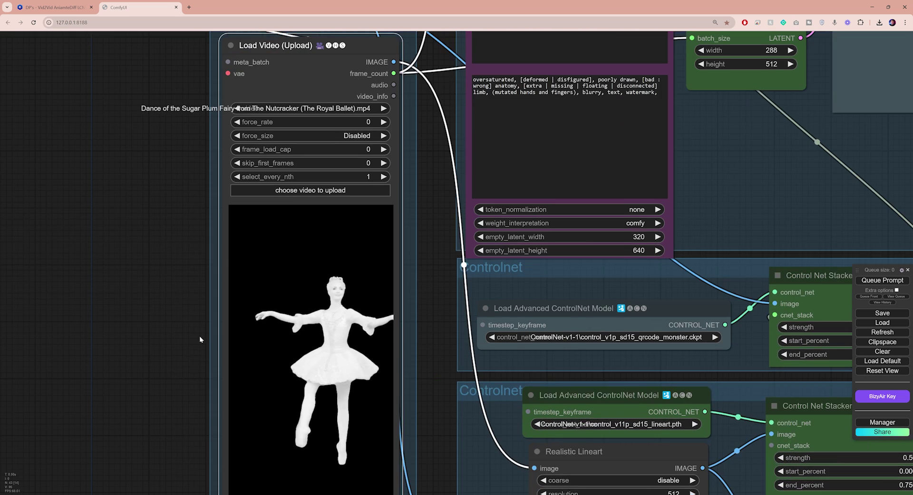
{"action": "left_click_drag", "start_coordinate": [199, 338], "coordinate": [232, 271]}
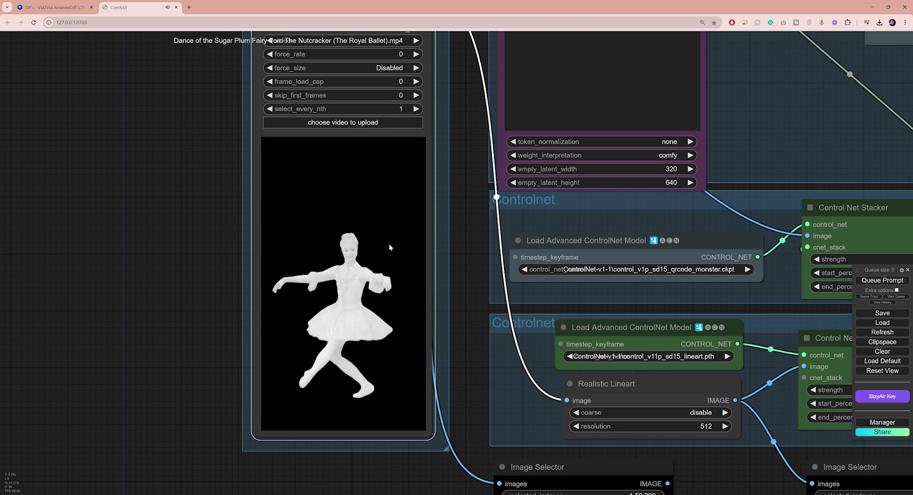
{"action": "scroll", "coordinate": [128, 290], "scroll_direction": "down", "scroll_amount": 10}
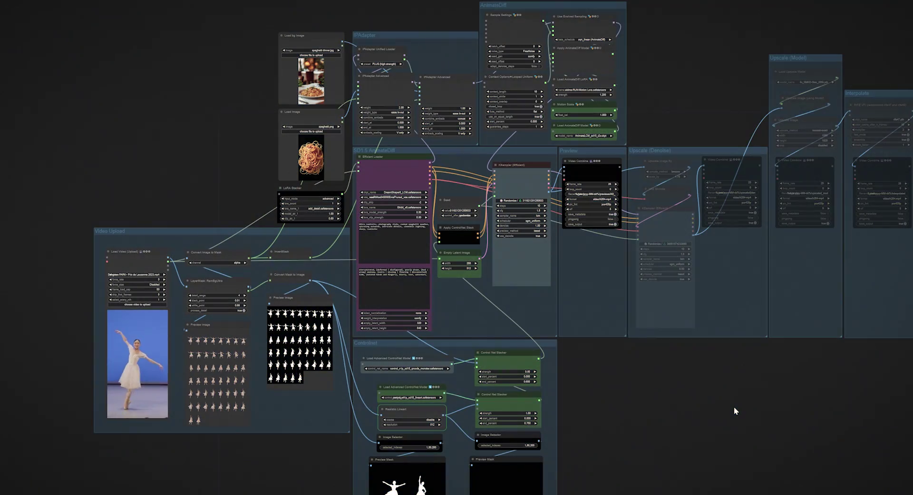
{"action": "scroll", "coordinate": [129, 371], "scroll_direction": "up", "scroll_amount": 1}
{"action": "scroll", "coordinate": [57, 419], "scroll_direction": "up", "scroll_amount": 4}
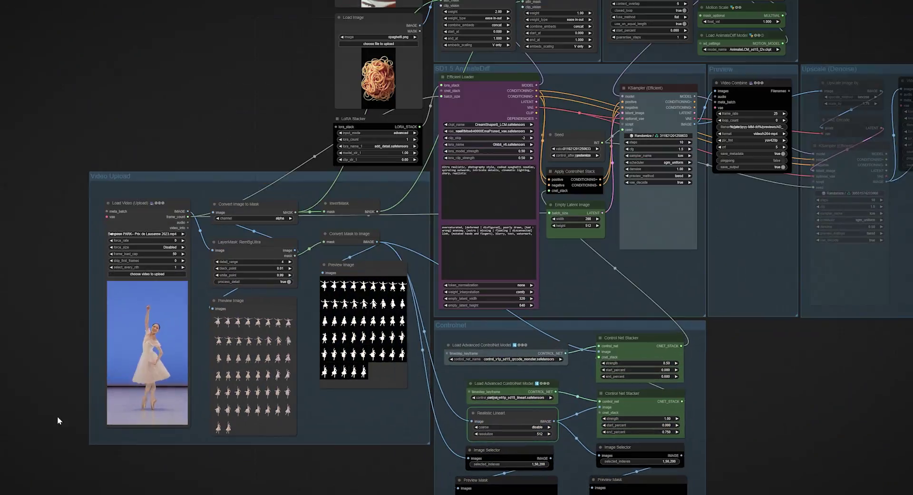
{"action": "scroll", "coordinate": [56, 421], "scroll_direction": "up", "scroll_amount": 4}
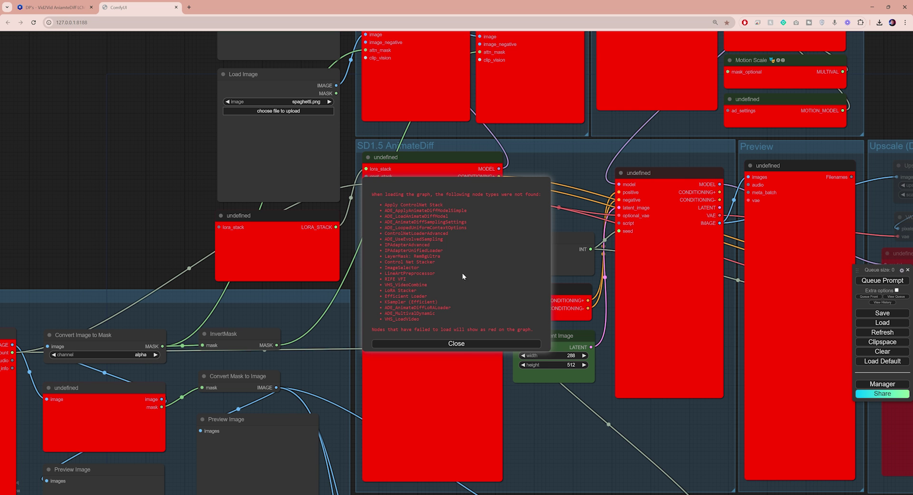
- Dismiss the missing-nodes warning, run Manager's Update All, and reboot ComfyUI
{"action": "left_click", "coordinate": [450, 344]}
{"action": "scroll", "coordinate": [456, 283], "scroll_direction": "down", "scroll_amount": 10}
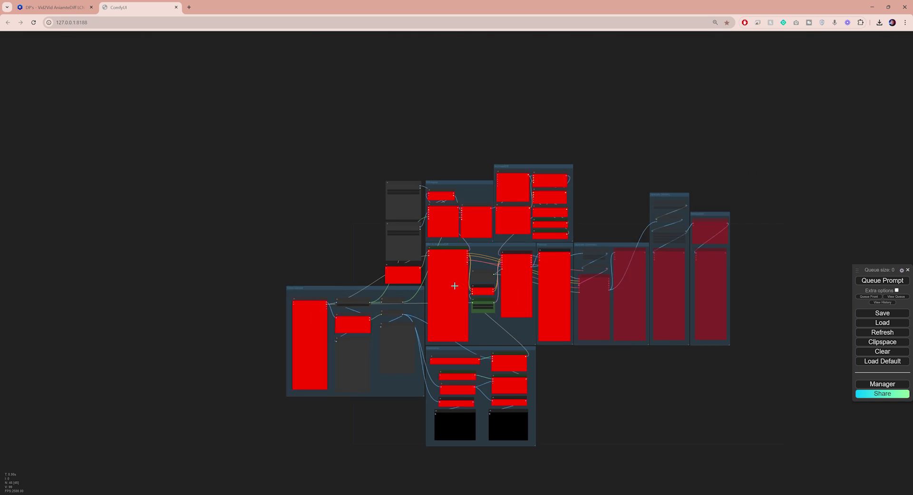
{"action": "scroll", "coordinate": [600, 319], "scroll_direction": "up", "scroll_amount": 5}
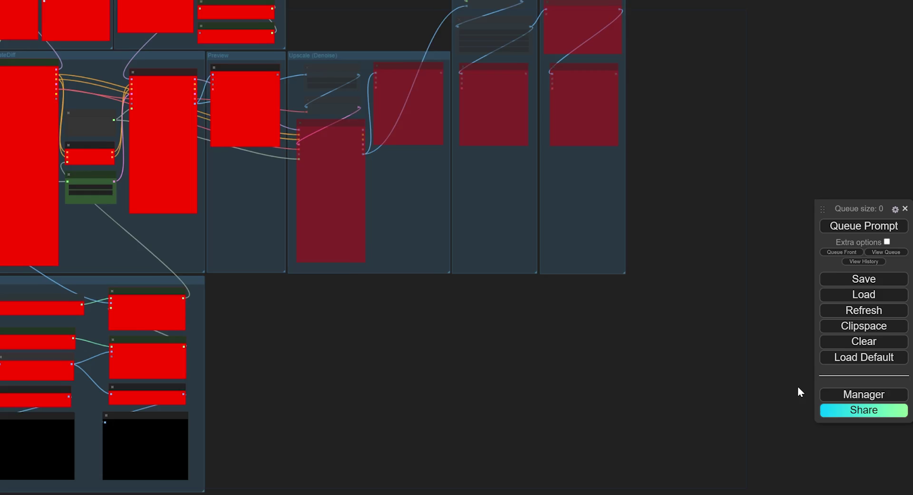
{"action": "left_click", "coordinate": [864, 385]}
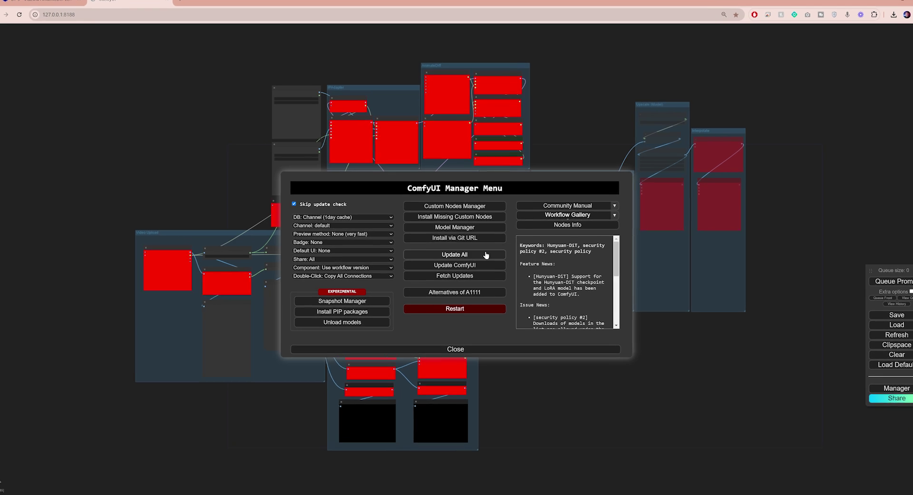
{"action": "left_click", "coordinate": [459, 256]}
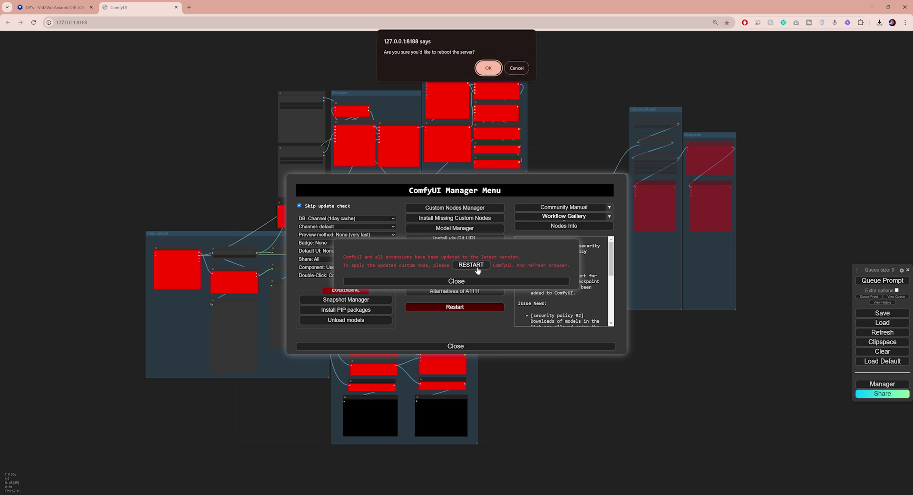
{"action": "left_click", "coordinate": [483, 71]}
{"action": "left_click", "coordinate": [518, 345]}
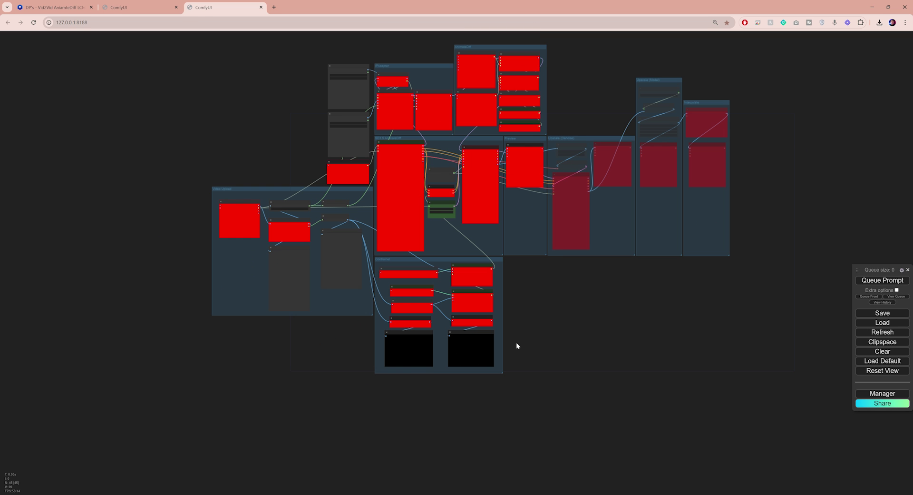
- Install ControlNet Auxiliary Preprocessors, Efficiency Nodes and ComfyUI-Image-Selector, then restart ComfyUI
{"action": "left_click", "coordinate": [869, 392]}
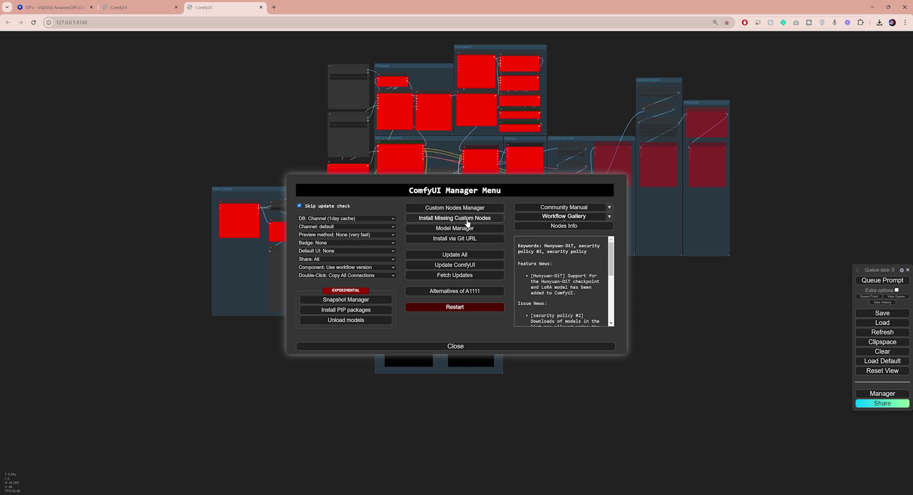
{"action": "left_click", "coordinate": [462, 206]}
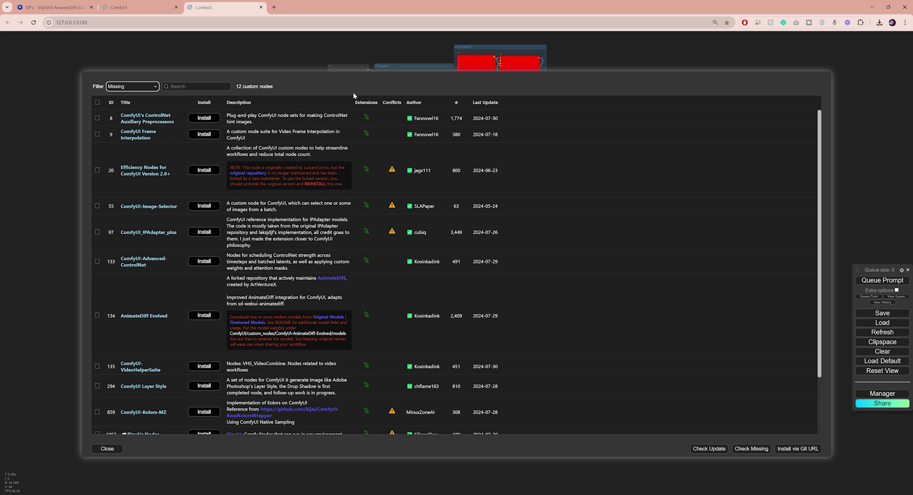
{"action": "left_click", "coordinate": [204, 117]}
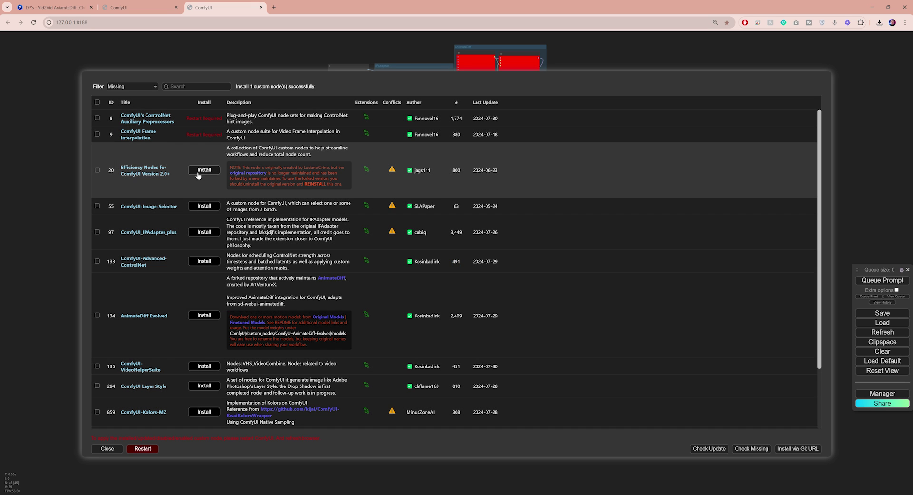
{"action": "left_click", "coordinate": [198, 172]}
{"action": "left_click", "coordinate": [209, 207]}
{"action": "scroll", "coordinate": [350, 265], "scroll_direction": "down", "scroll_amount": 3}
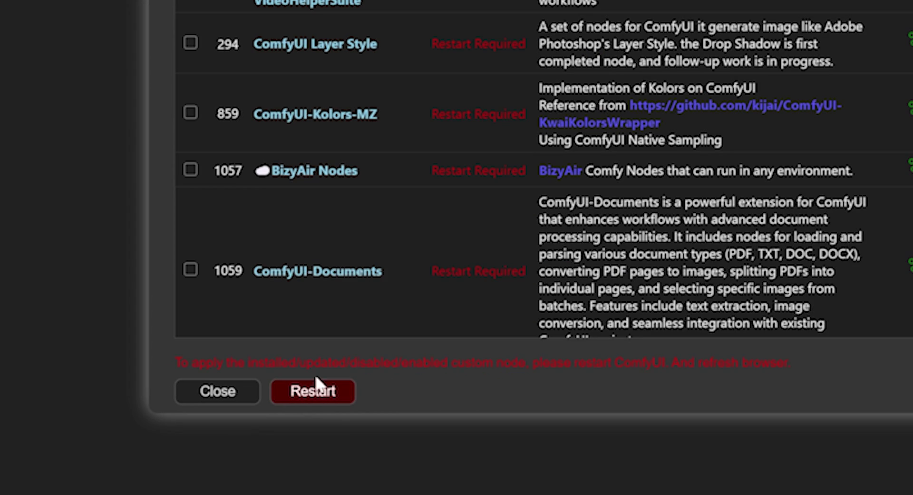
{"action": "left_click", "coordinate": [312, 396]}
{"action": "left_click", "coordinate": [485, 68]}
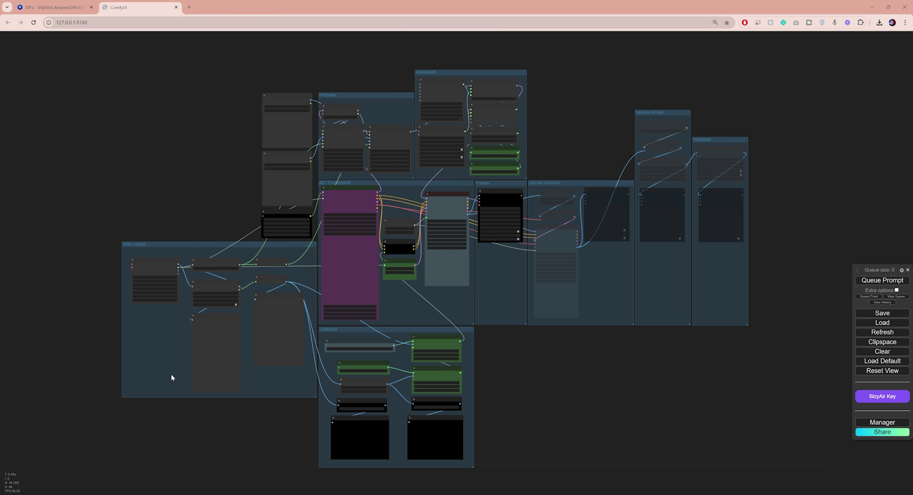
- Load the Prix de Lausanne 2023 ballet clip into the Load Video node
{"action": "scroll", "coordinate": [171, 376], "scroll_direction": "up", "scroll_amount": 7}
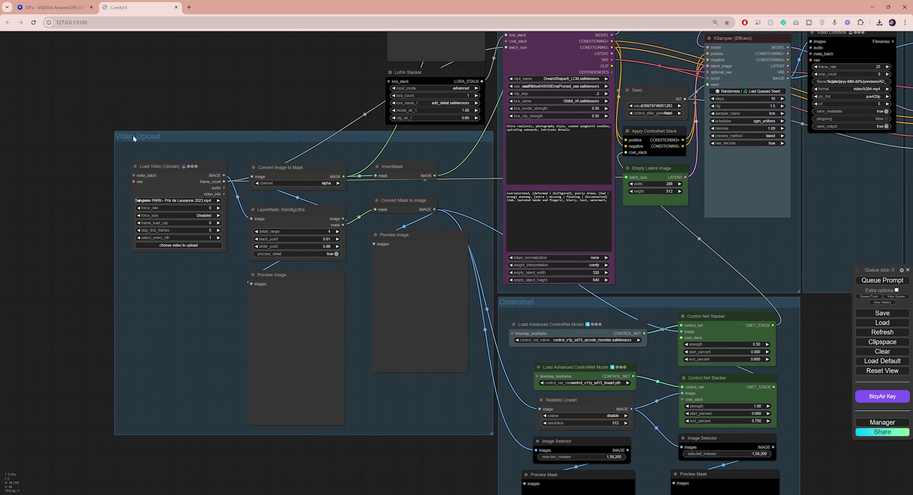
{"action": "scroll", "coordinate": [188, 256], "scroll_direction": "up", "scroll_amount": 4}
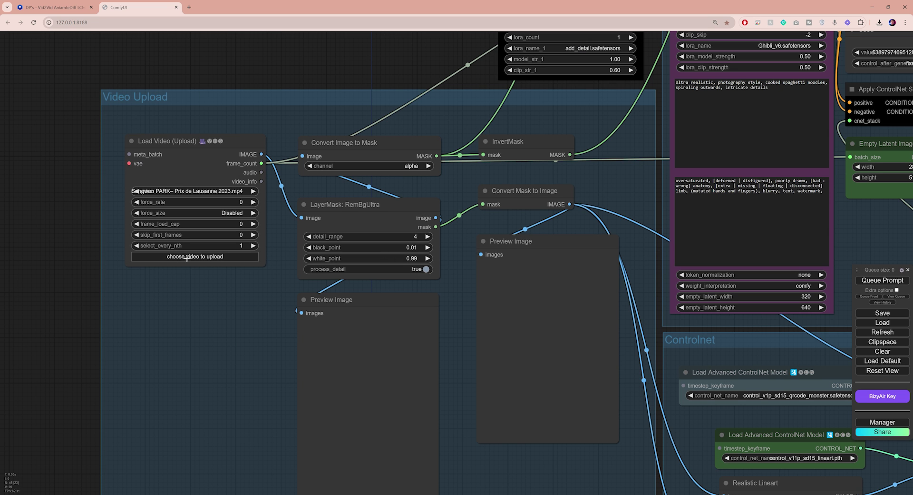
{"action": "left_click", "coordinate": [194, 257]}
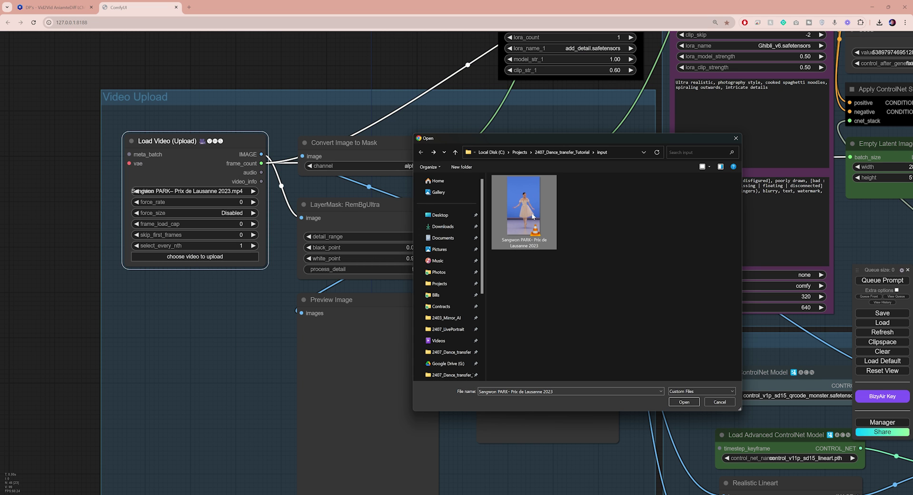
{"action": "left_click", "coordinate": [684, 402]}
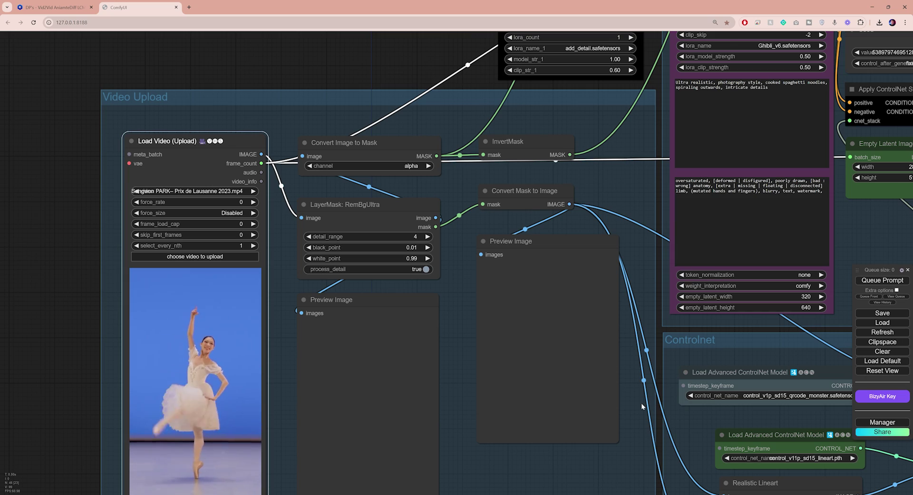
{"action": "scroll", "coordinate": [641, 406], "scroll_direction": "down", "scroll_amount": 3}
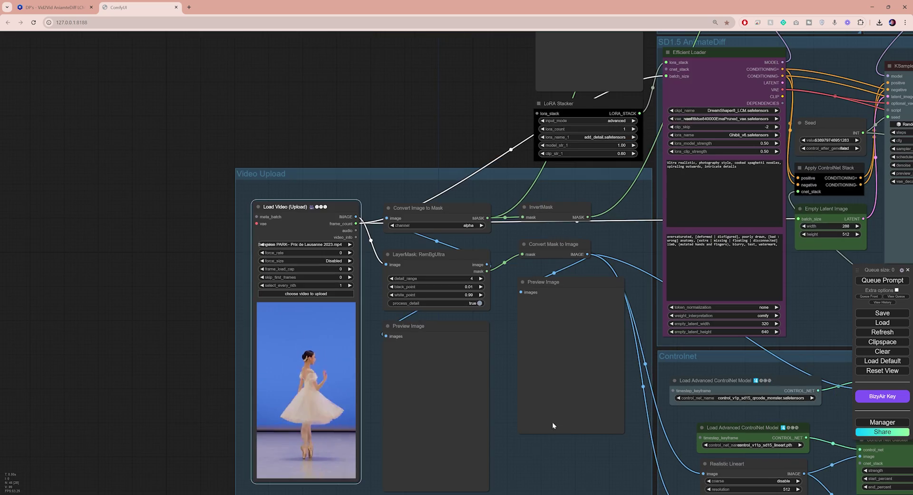
{"action": "scroll", "coordinate": [287, 244], "scroll_direction": "up", "scroll_amount": 4}
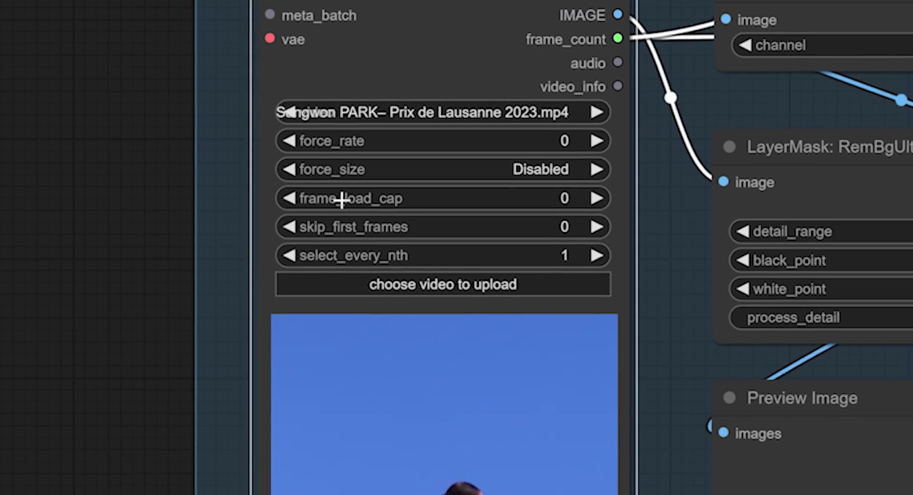
- Set the Load Video node's frame_load_cap to 50
{"action": "left_click", "coordinate": [540, 186]}
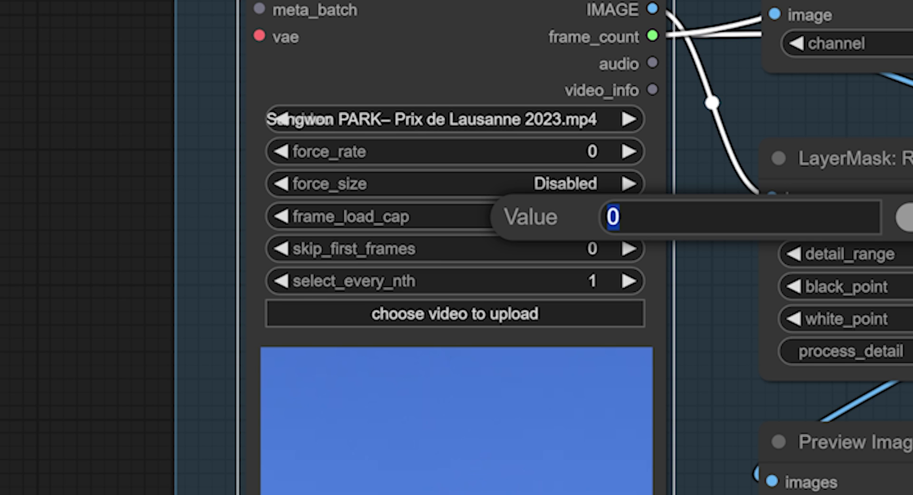
{"action": "type", "text": "50"}
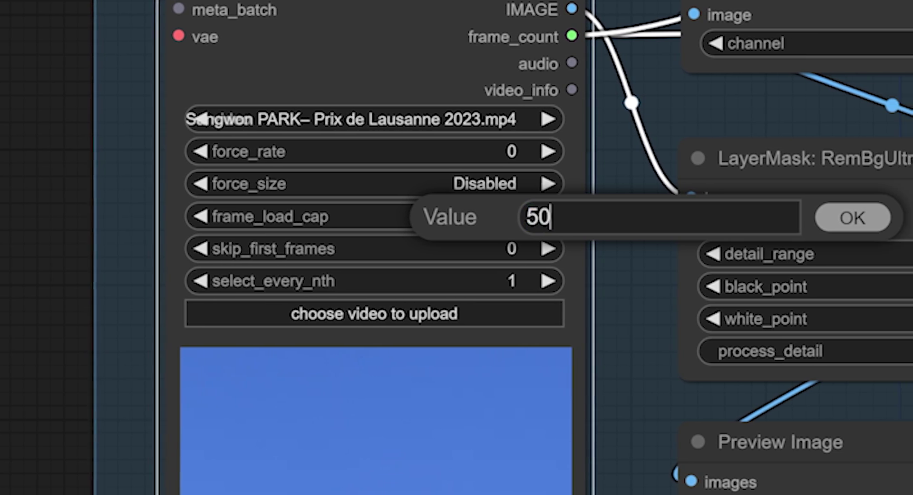
{"action": "left_click", "coordinate": [829, 224]}
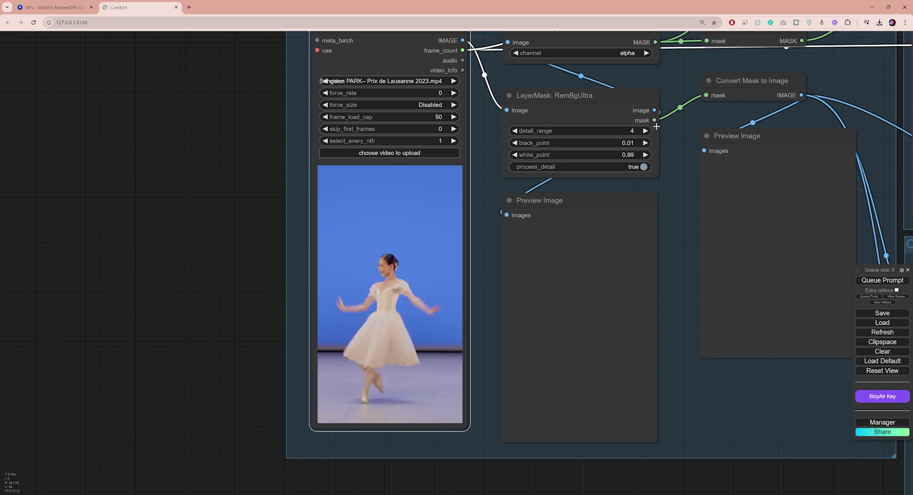
- Set detail_range to 4 on the LayerMask: RemBgUltra node
{"action": "scroll", "coordinate": [676, 148], "scroll_direction": "up", "scroll_amount": 3}
{"action": "left_click_drag", "start_coordinate": [676, 145], "coordinate": [596, 233]}
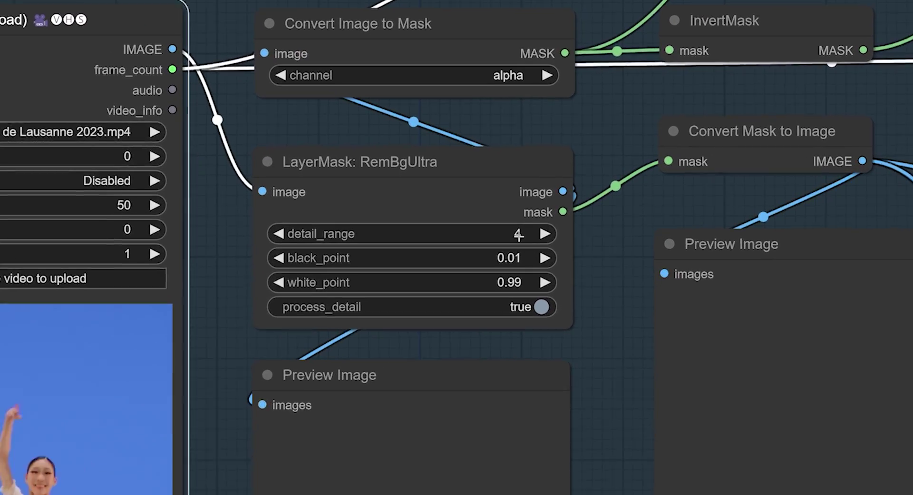
{"action": "left_click", "coordinate": [456, 218]}
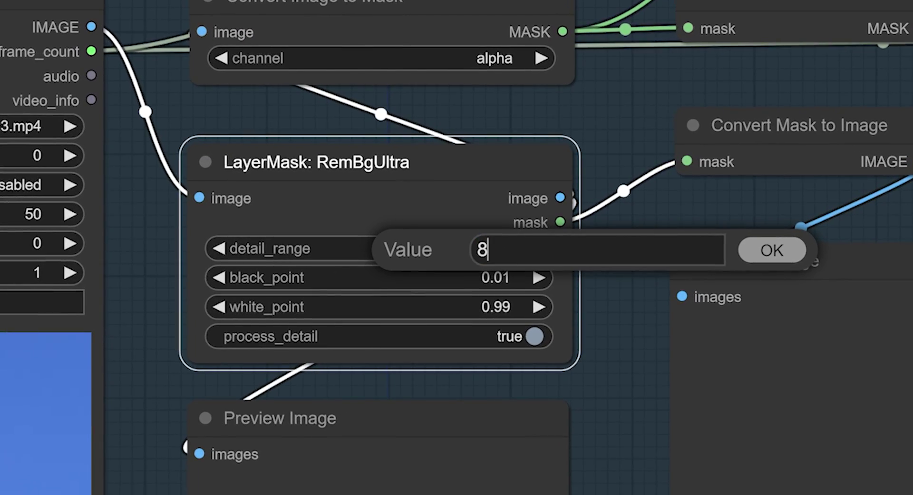
{"action": "left_click", "coordinate": [787, 258]}
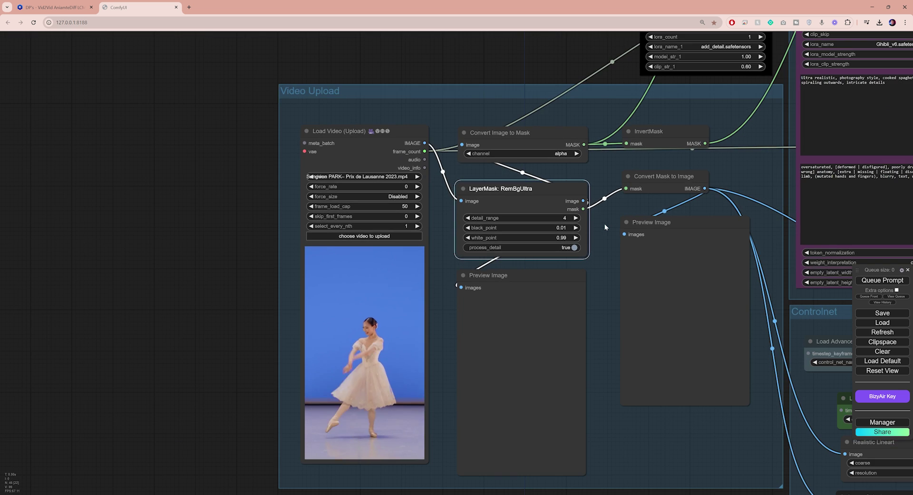
{"action": "scroll", "coordinate": [604, 224], "scroll_direction": "down", "scroll_amount": 1}
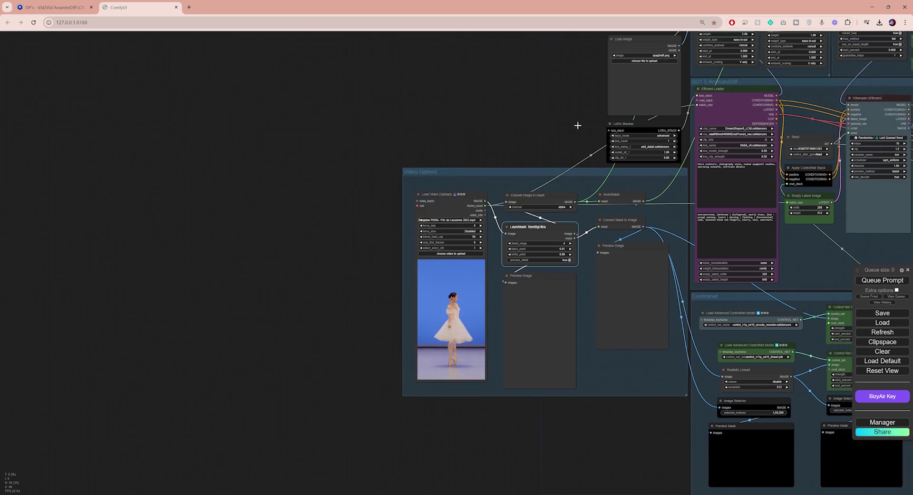
- Load spaghetti.png into the Load Image node beside the IPAdapter group
{"action": "left_click_drag", "start_coordinate": [554, 143], "coordinate": [359, 276]}
{"action": "scroll", "coordinate": [374, 179], "scroll_direction": "up", "scroll_amount": 4}
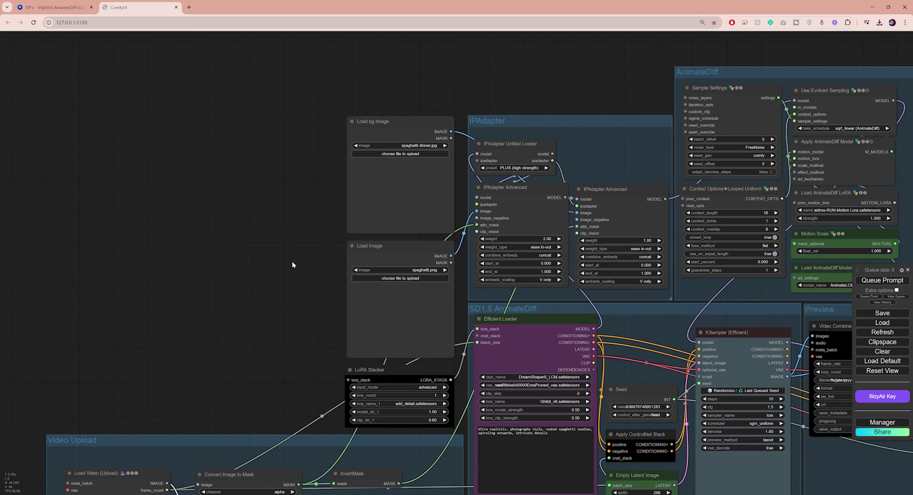
{"action": "scroll", "coordinate": [400, 280], "scroll_direction": "up", "scroll_amount": 4}
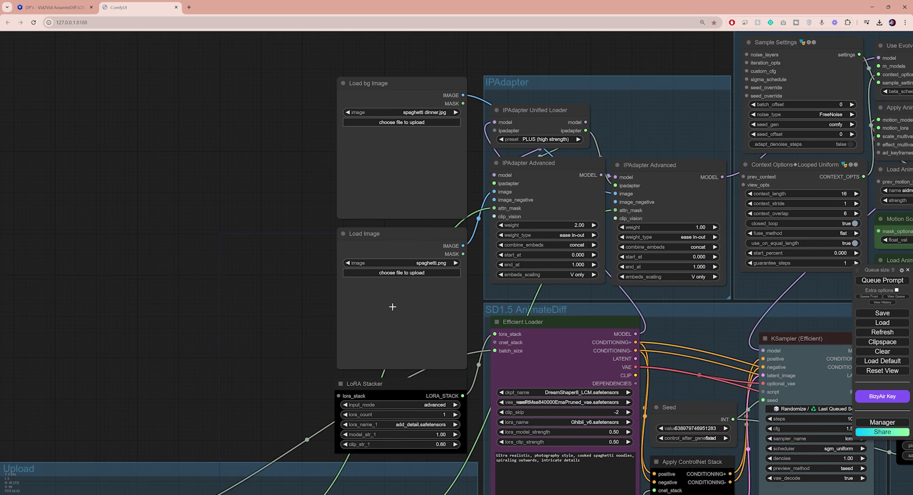
{"action": "left_click", "coordinate": [421, 267]}
{"action": "left_click", "coordinate": [532, 225]}
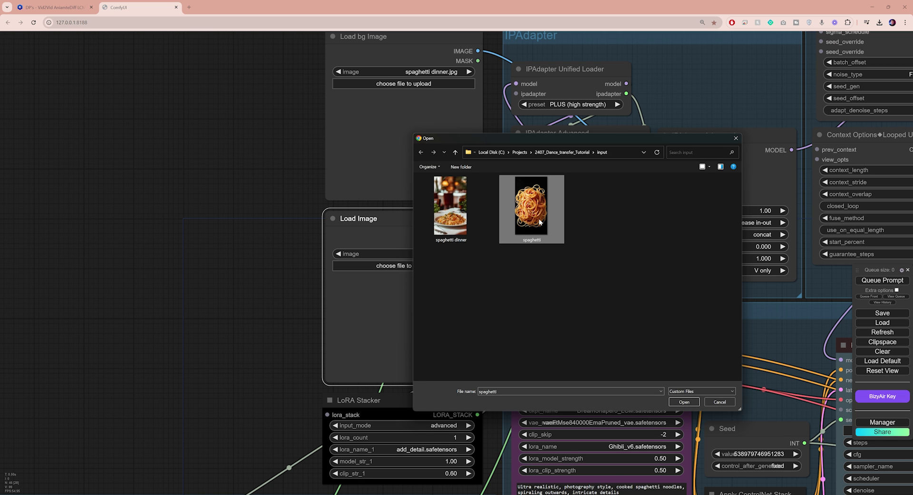
{"action": "left_click", "coordinate": [684, 401]}
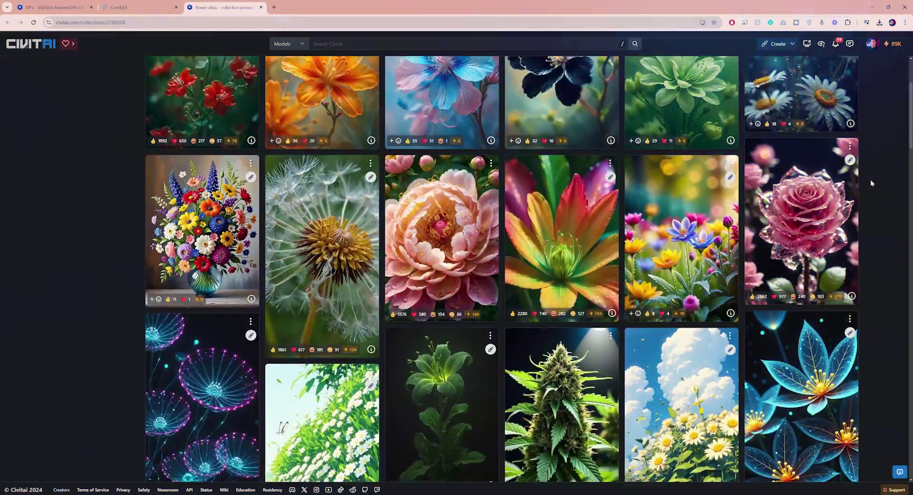
- Scroll through the Civitai flower collection, then close its tab with Ctrl+W
{"action": "scroll", "coordinate": [870, 180], "scroll_direction": "down", "scroll_amount": 8}
{"action": "scroll", "coordinate": [870, 181], "scroll_direction": "down", "scroll_amount": 13}
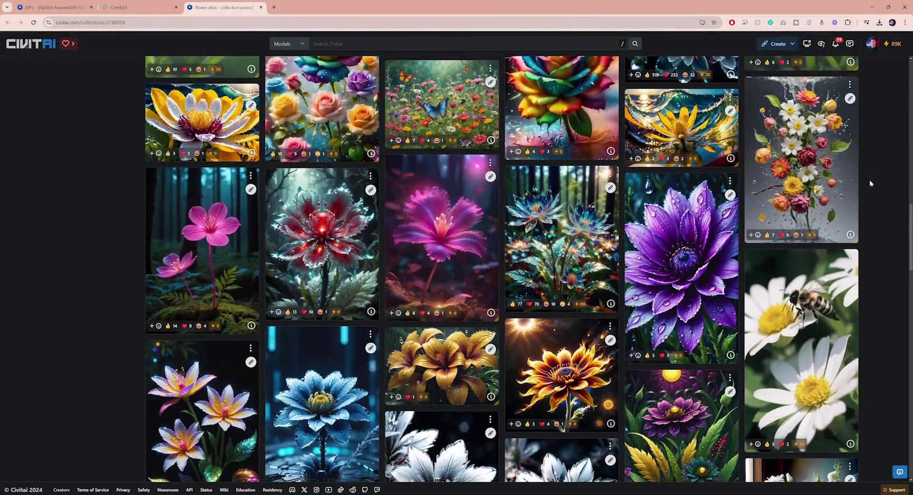
{"action": "scroll", "coordinate": [869, 179], "scroll_direction": "down", "scroll_amount": 10}
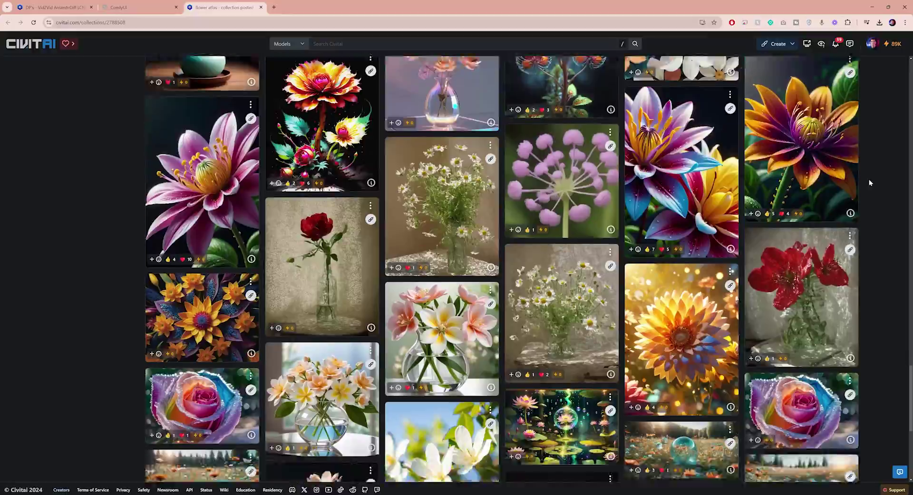
{"action": "key", "text": "ctrl+w"}
{"action": "scroll", "coordinate": [410, 193], "scroll_direction": "up", "scroll_amount": 2}
- Load spaghetti dinner.jpg into the Load bg Image node
{"action": "left_click_drag", "start_coordinate": [410, 193], "coordinate": [422, 216]}
{"action": "left_click", "coordinate": [360, 198]}
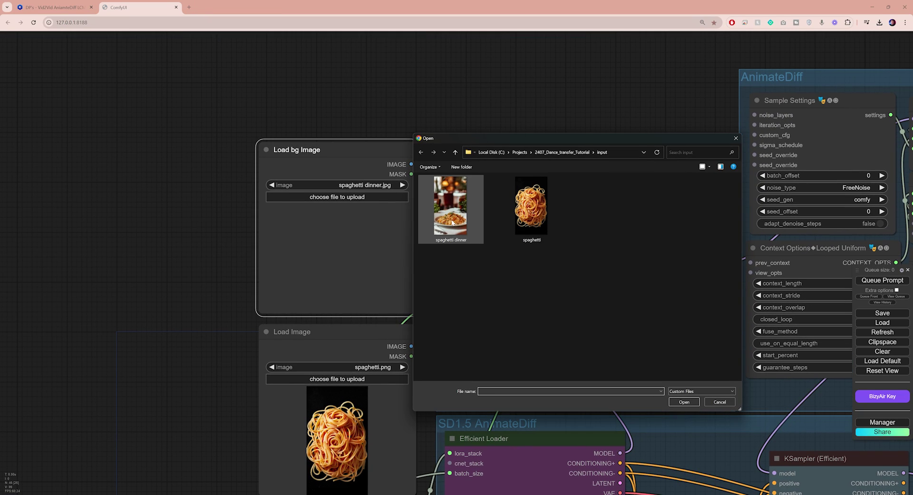
{"action": "left_click", "coordinate": [452, 223]}
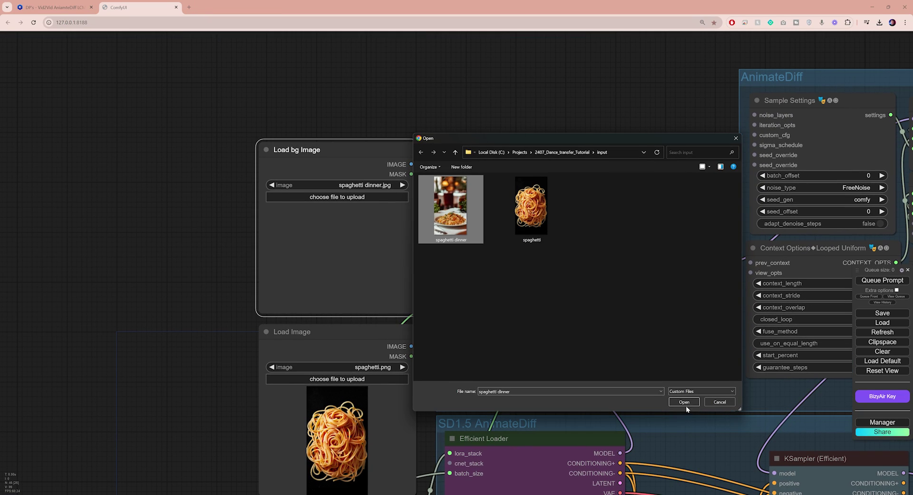
{"action": "left_click", "coordinate": [685, 402]}
{"action": "scroll", "coordinate": [306, 291], "scroll_direction": "up", "scroll_amount": 2}
{"action": "scroll", "coordinate": [306, 291], "scroll_direction": "up", "scroll_amount": 5}
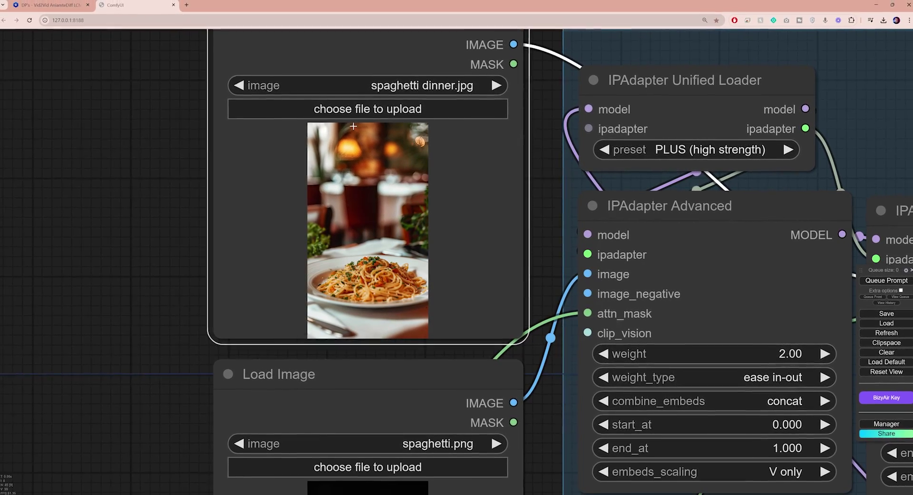
{"action": "scroll", "coordinate": [193, 182], "scroll_direction": "down", "scroll_amount": 5}
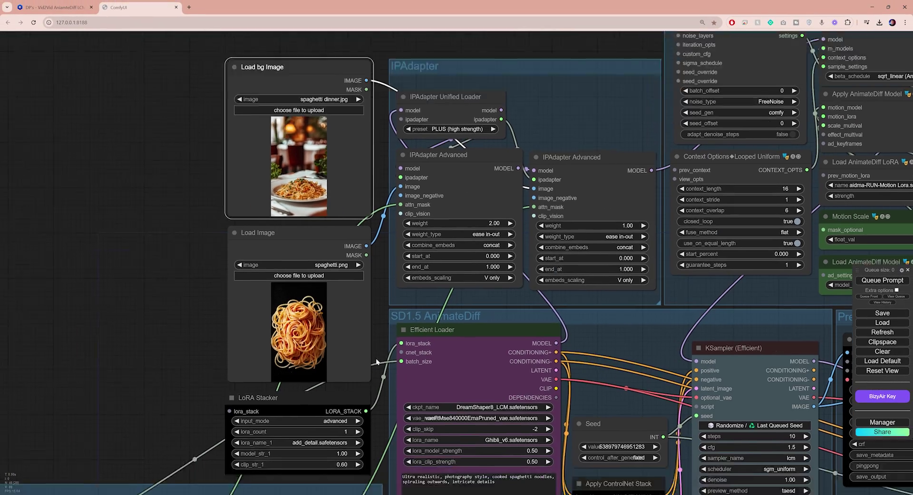
{"action": "left_click_drag", "start_coordinate": [376, 362], "coordinate": [409, 264]}
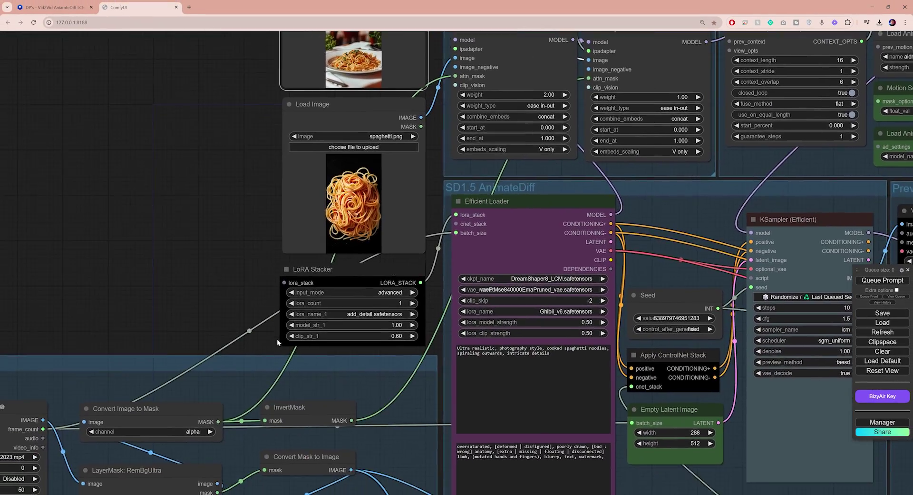
{"action": "scroll", "coordinate": [278, 341], "scroll_direction": "up", "scroll_amount": 5}
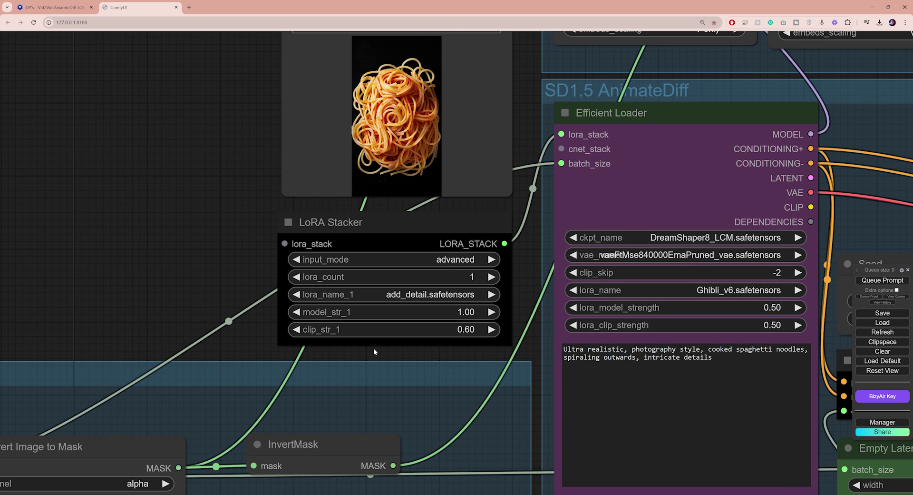
{"action": "left_click", "coordinate": [439, 296]}
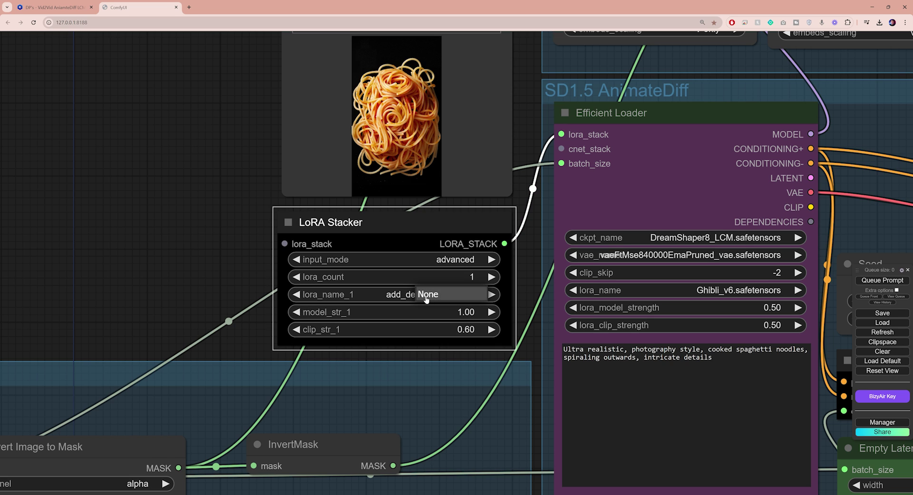
{"action": "left_click", "coordinate": [437, 296]}
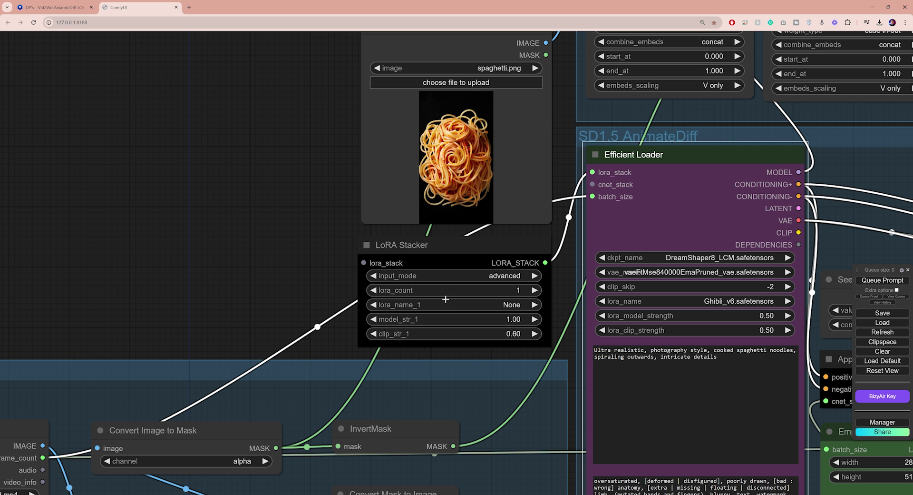
{"action": "left_click", "coordinate": [512, 305]}
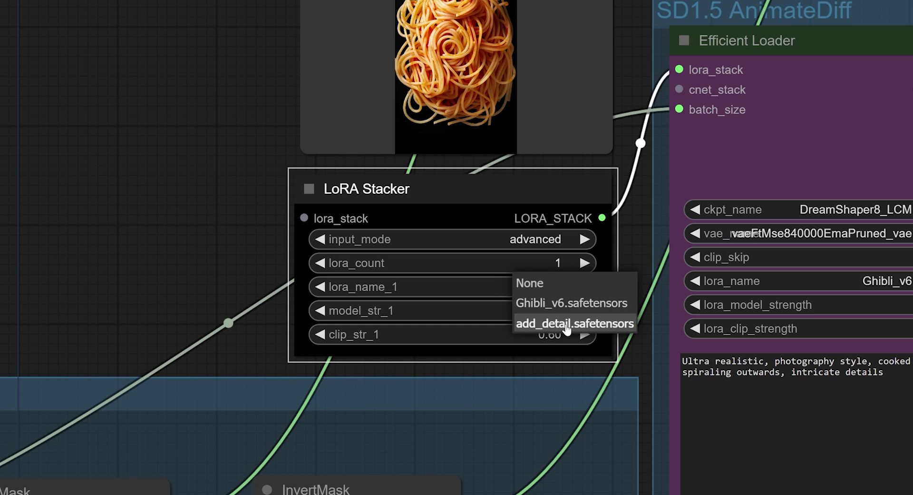
{"action": "left_click", "coordinate": [524, 329]}
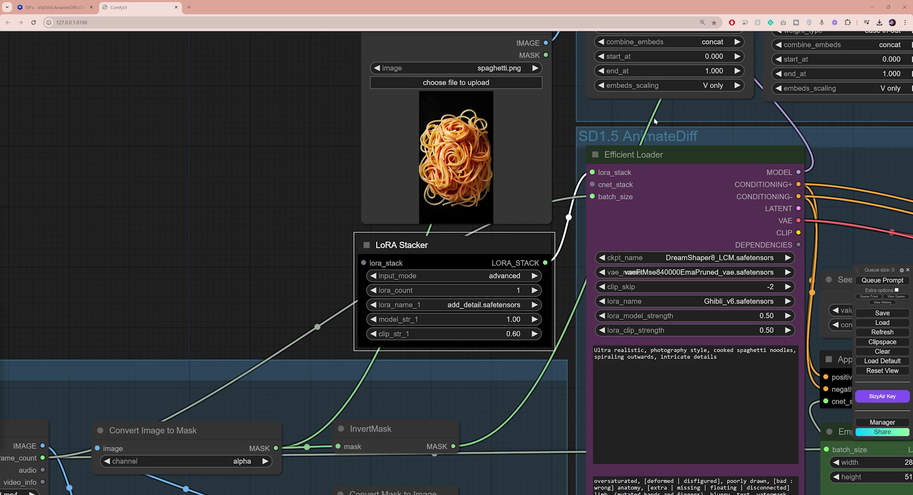
{"action": "left_click_drag", "start_coordinate": [632, 128], "coordinate": [396, 312]}
{"action": "scroll", "coordinate": [396, 312], "scroll_direction": "down", "scroll_amount": 4}
{"action": "left_click_drag", "start_coordinate": [518, 121], "coordinate": [521, 200]}
{"action": "scroll", "coordinate": [411, 224], "scroll_direction": "up", "scroll_amount": 7}
{"action": "left_click", "coordinate": [411, 224]}
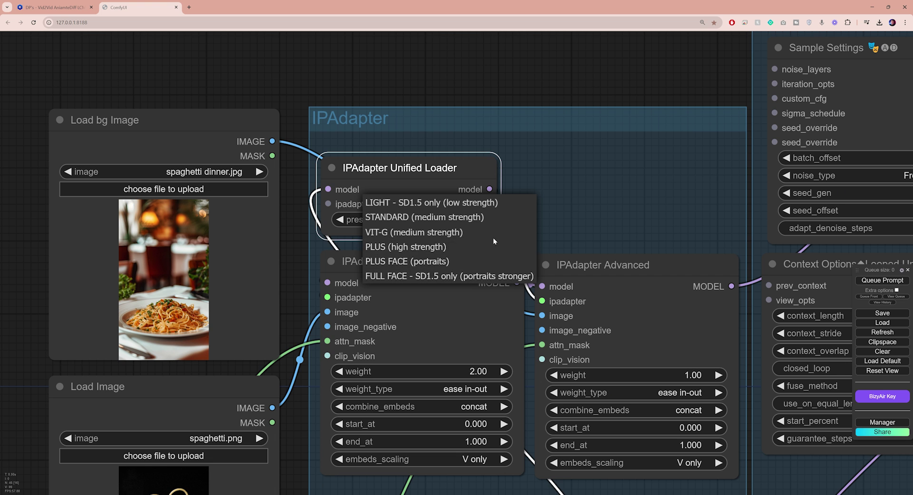
{"action": "left_click", "coordinate": [429, 247]}
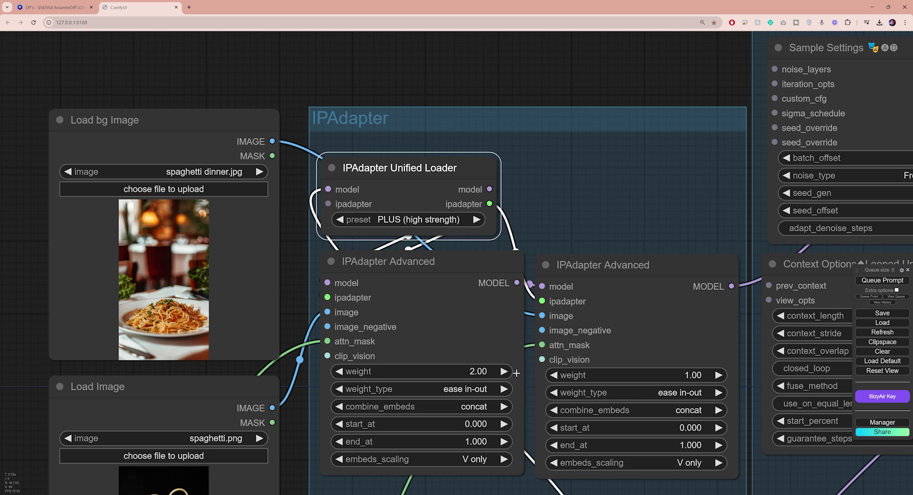
{"action": "left_click_drag", "start_coordinate": [519, 373], "coordinate": [517, 252]}
{"action": "scroll", "coordinate": [517, 251], "scroll_direction": "down", "scroll_amount": 1}
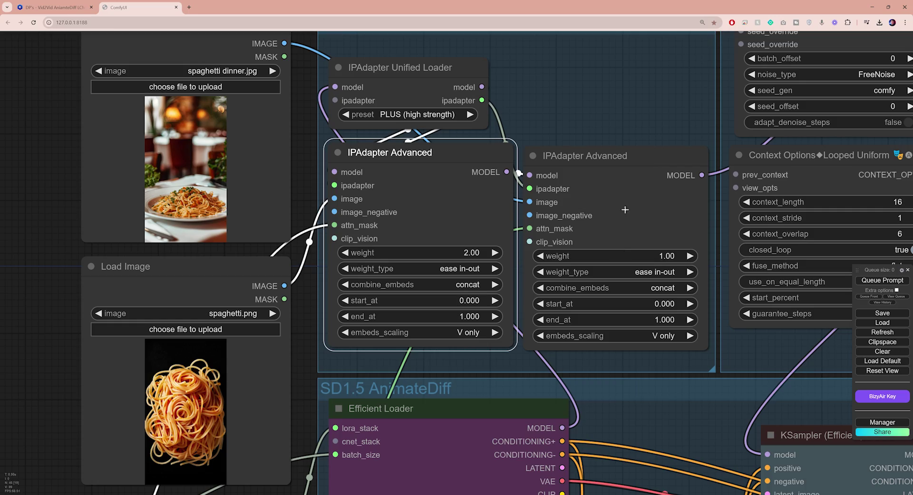
{"action": "left_click_drag", "start_coordinate": [634, 213], "coordinate": [475, 212]}
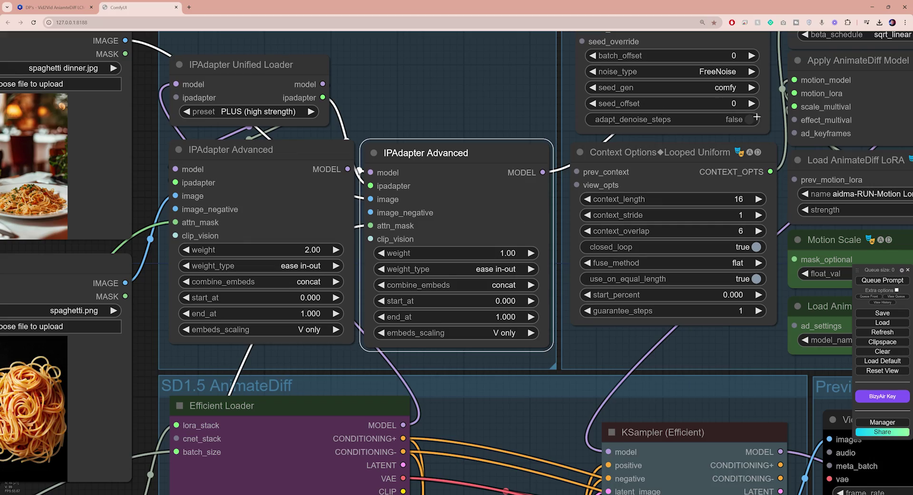
{"action": "left_click_drag", "start_coordinate": [775, 134], "coordinate": [463, 153]}
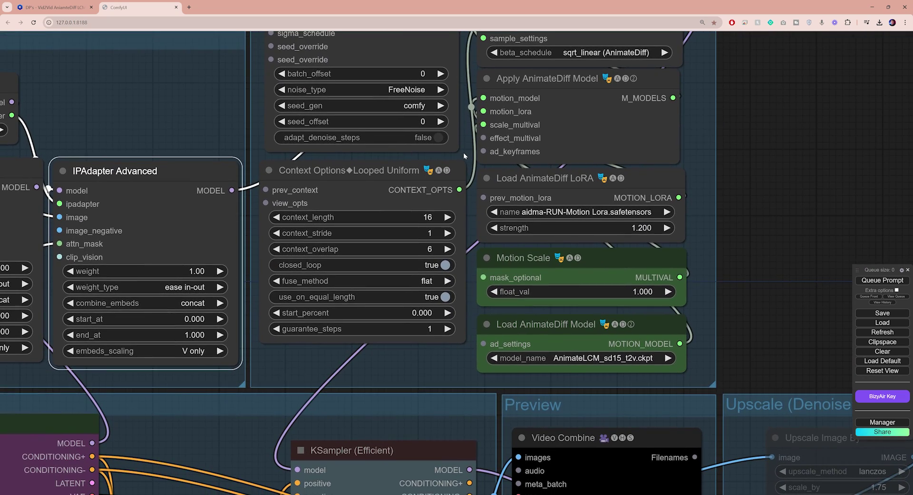
{"action": "left_click", "coordinate": [610, 212]}
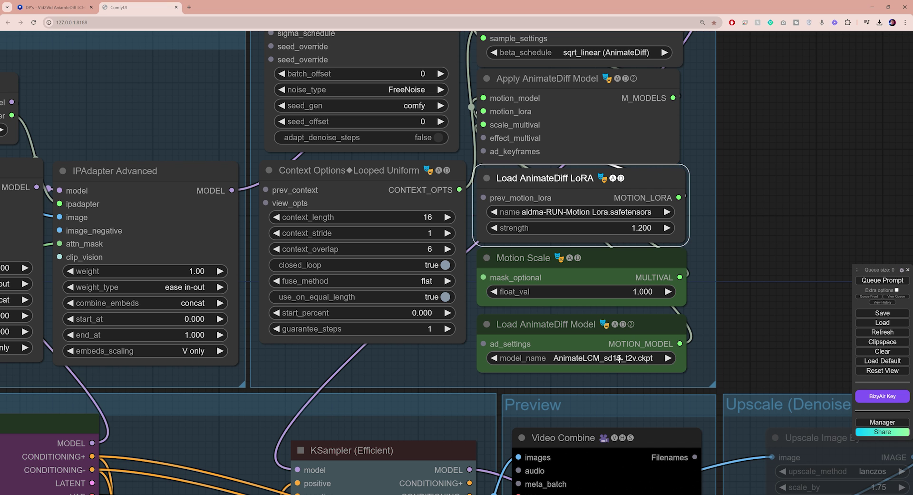
{"action": "left_click", "coordinate": [618, 358]}
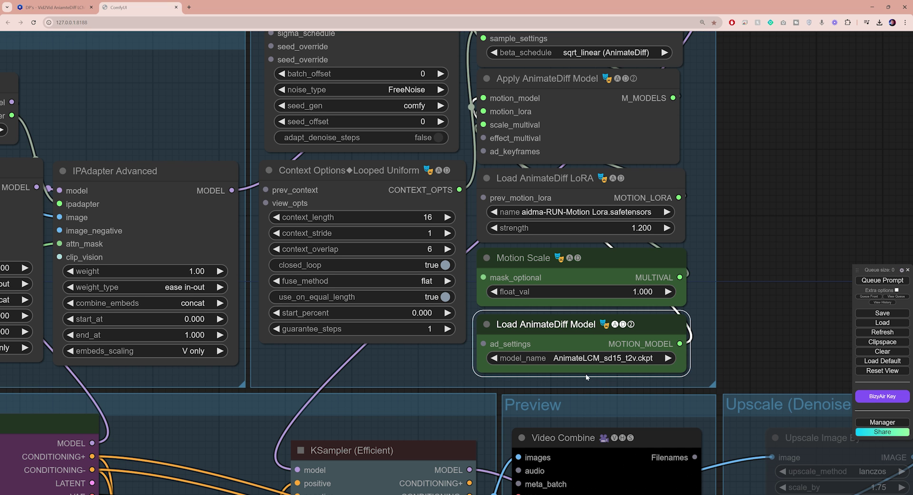
{"action": "scroll", "coordinate": [585, 375], "scroll_direction": "down", "scroll_amount": 6}
{"action": "left_click_drag", "start_coordinate": [586, 374], "coordinate": [674, 202]}
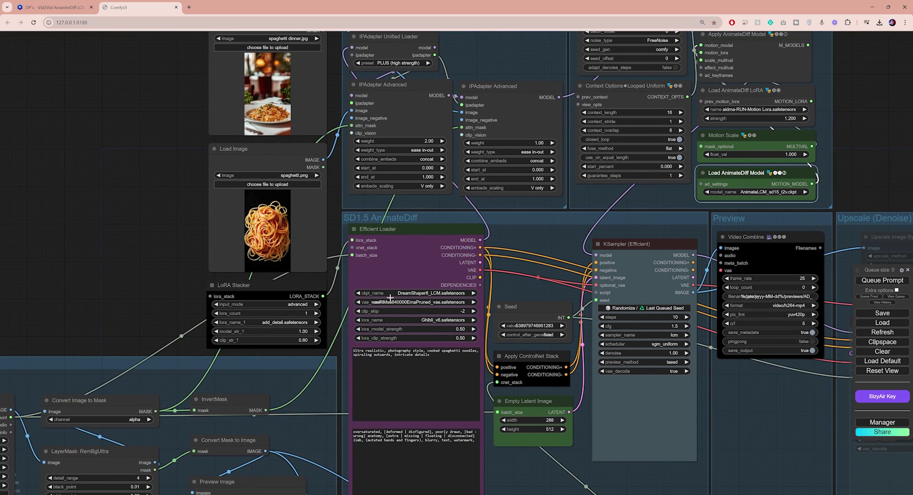
- In Efficient Loader, keep DreamShaper8_LCM, the vaeFtMse840000EmaPruned VAE and the Ghibli_v6 LoRA
{"action": "scroll", "coordinate": [392, 302], "scroll_direction": "up", "scroll_amount": 8}
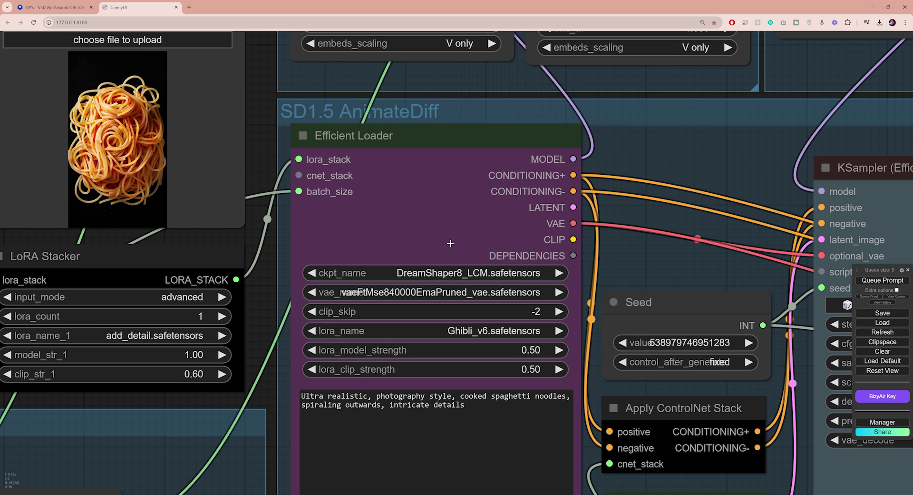
{"action": "left_click", "coordinate": [512, 275]}
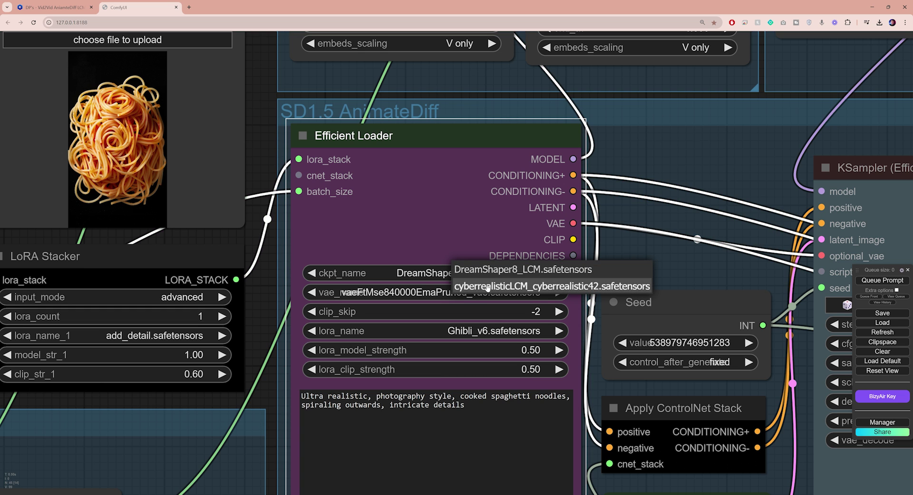
{"action": "left_click", "coordinate": [494, 270]}
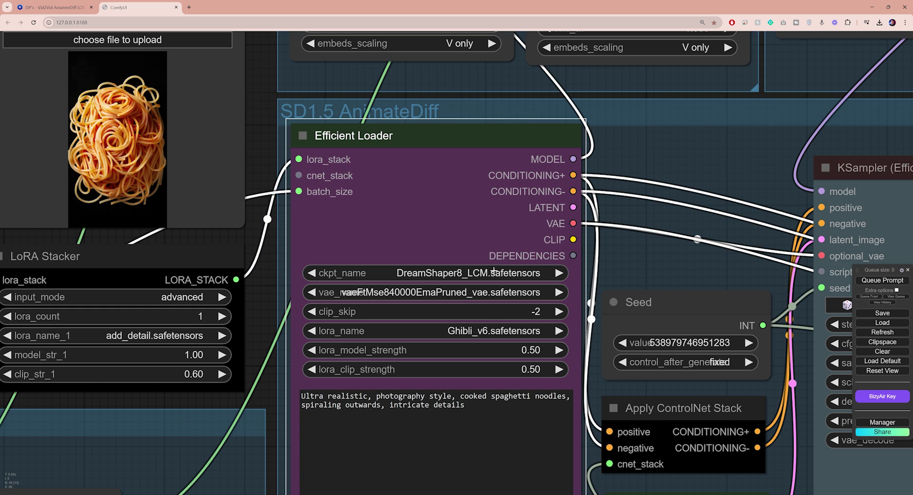
{"action": "left_click", "coordinate": [494, 291]}
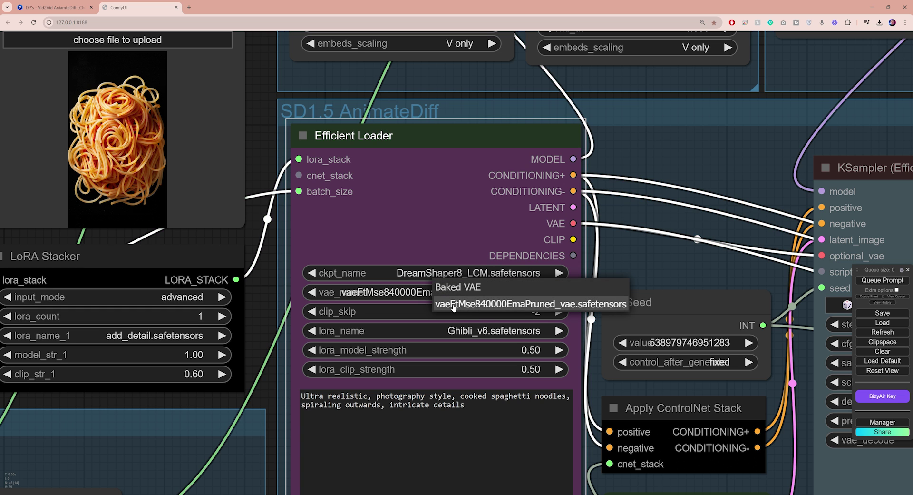
{"action": "left_click", "coordinate": [515, 309]}
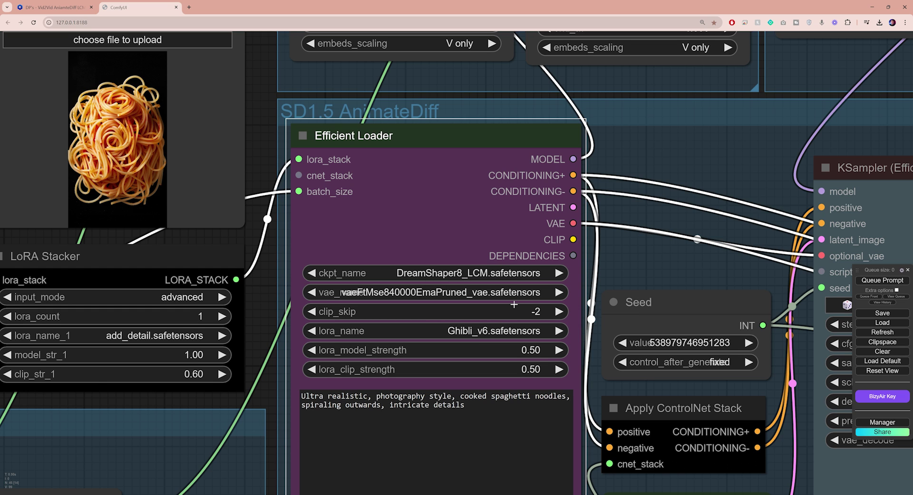
{"action": "left_click", "coordinate": [506, 330]}
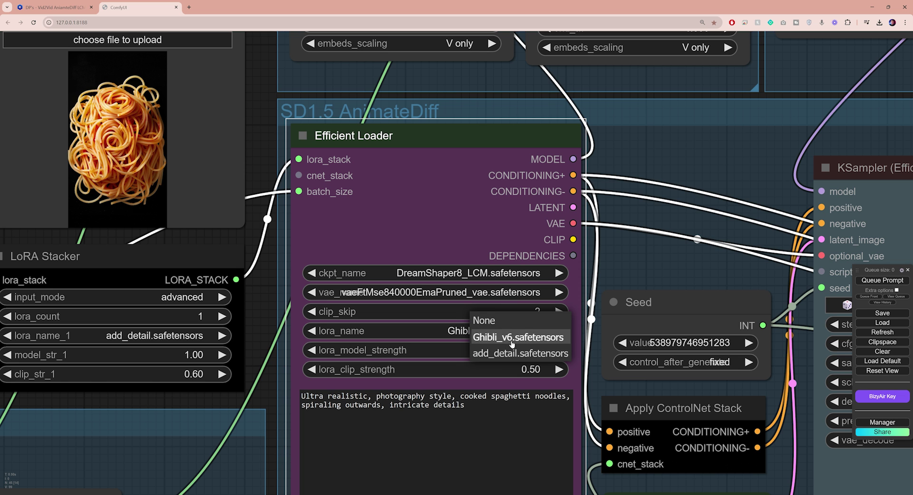
{"action": "left_click", "coordinate": [509, 337]}
- Paste 'cinematic lighting, sharp, realistic' into the positive prompt, then select the negative prompt text
{"action": "scroll", "coordinate": [509, 337], "scroll_direction": "down", "scroll_amount": 4}
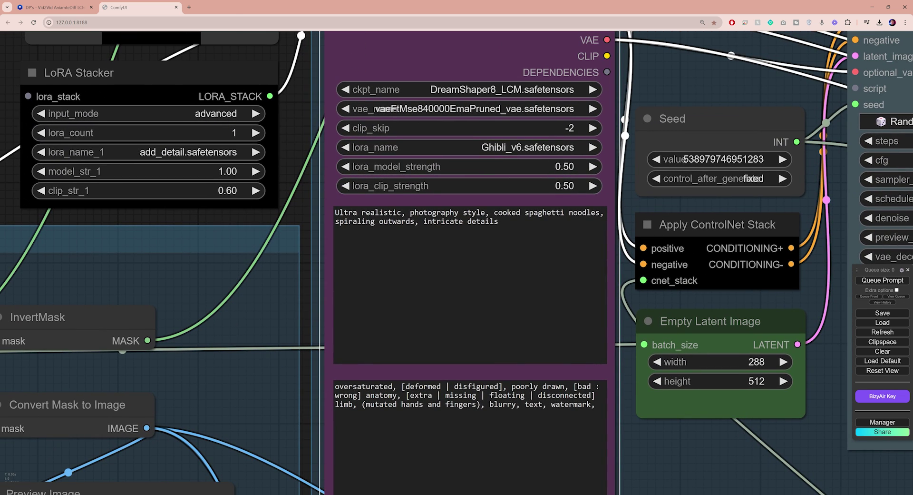
{"action": "mouse_move", "coordinate": [336, 212]}
{"action": "left_mouse_down"}
{"action": "mouse_move", "coordinate": [498, 221]}
{"action": "mouse_move", "coordinate": [335, 212]}
{"action": "left_mouse_up"}
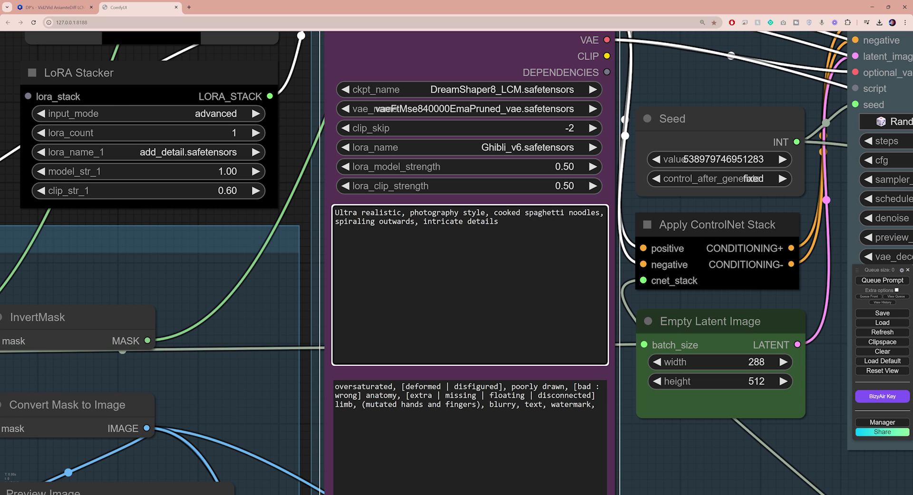
{"action": "type", "text": "cinematic lighting, sharp, realistic"}
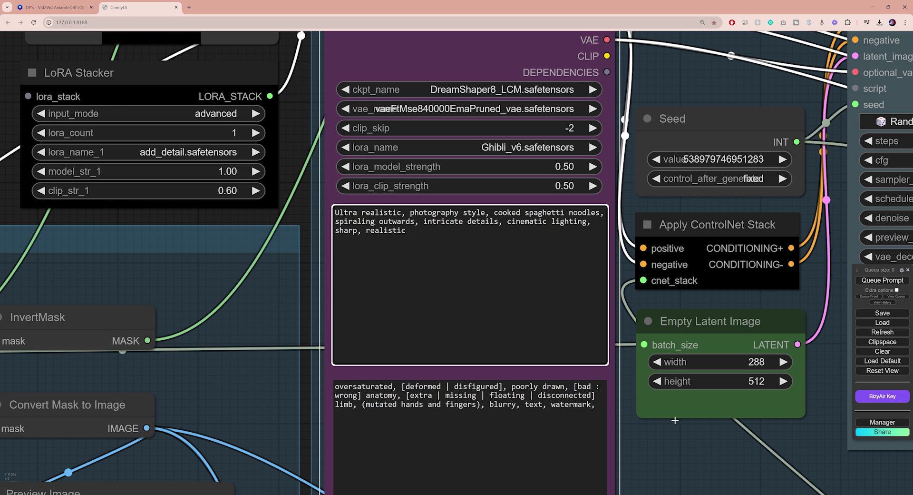
{"action": "left_click_drag", "start_coordinate": [677, 441], "coordinate": [685, 304]}
{"action": "left_click_drag", "start_coordinate": [603, 278], "coordinate": [337, 261]}
{"action": "key", "text": "Right"}
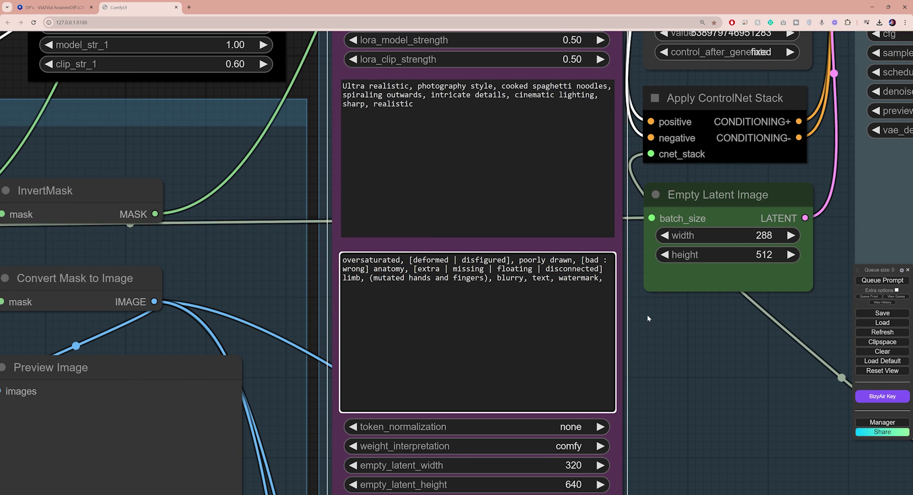
- Set the seed's control_after_generate to randomize
{"action": "scroll", "coordinate": [844, 126], "scroll_direction": "down", "scroll_amount": 2}
{"action": "left_click_drag", "start_coordinate": [844, 126], "coordinate": [592, 310]}
{"action": "scroll", "coordinate": [593, 310], "scroll_direction": "up", "scroll_amount": 2}
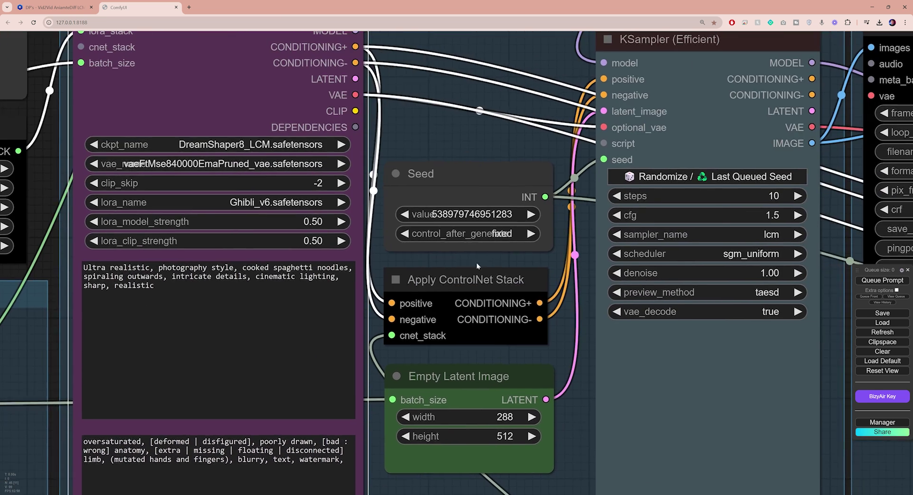
{"action": "left_click", "coordinate": [498, 236]}
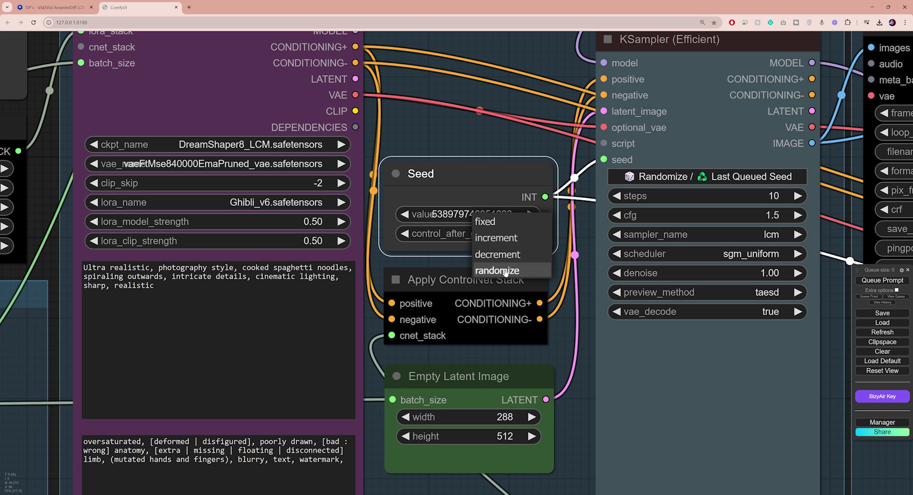
{"action": "scroll", "coordinate": [505, 270], "scroll_direction": "down", "scroll_amount": 5}
{"action": "left_click_drag", "start_coordinate": [543, 396], "coordinate": [549, 158]}
- Keep qrcode_monster and lineart as the two ControlNet models and open the stacker strength values
{"action": "scroll", "coordinate": [503, 233], "scroll_direction": "up", "scroll_amount": 5}
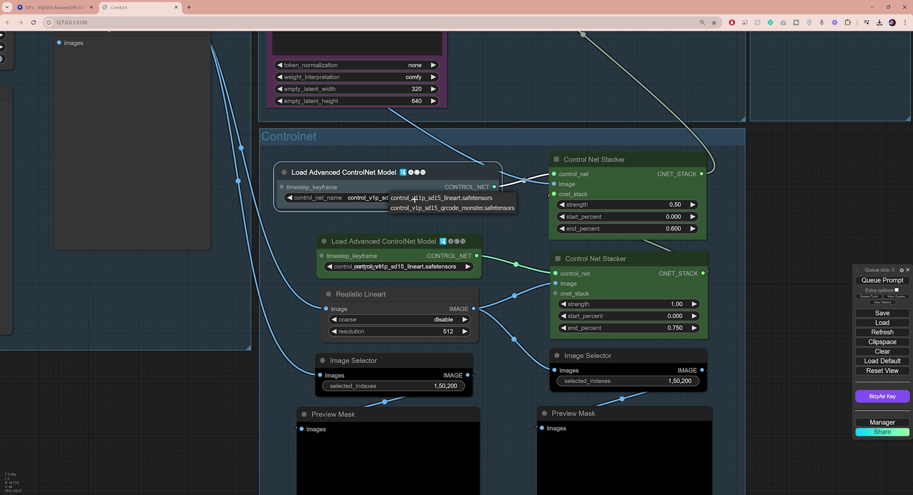
{"action": "left_click", "coordinate": [446, 208]}
{"action": "left_click", "coordinate": [650, 204]}
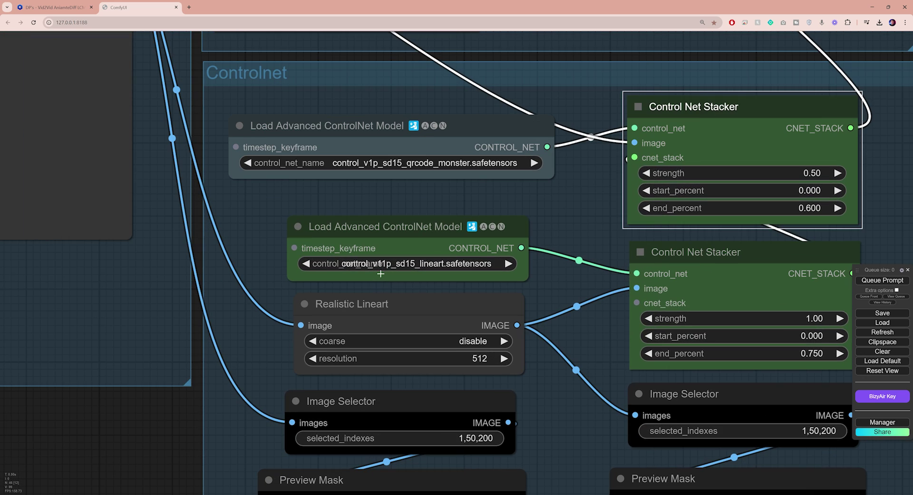
{"action": "left_click", "coordinate": [417, 264]}
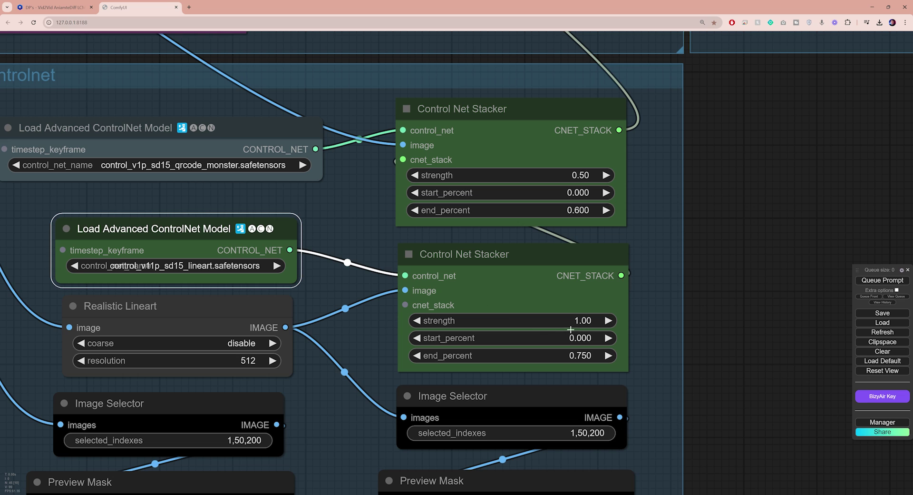
{"action": "left_click", "coordinate": [579, 321]}
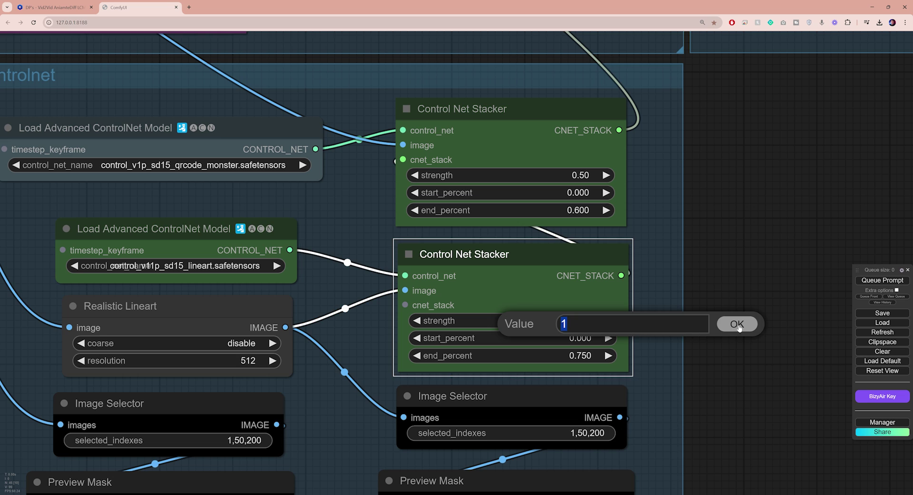
- Keep KSampler (Efficient) at 10 steps, switch the scheduler to sgm_uniform, and keep denoise at 1.00
{"action": "scroll", "coordinate": [674, 319], "scroll_direction": "down", "scroll_amount": 9}
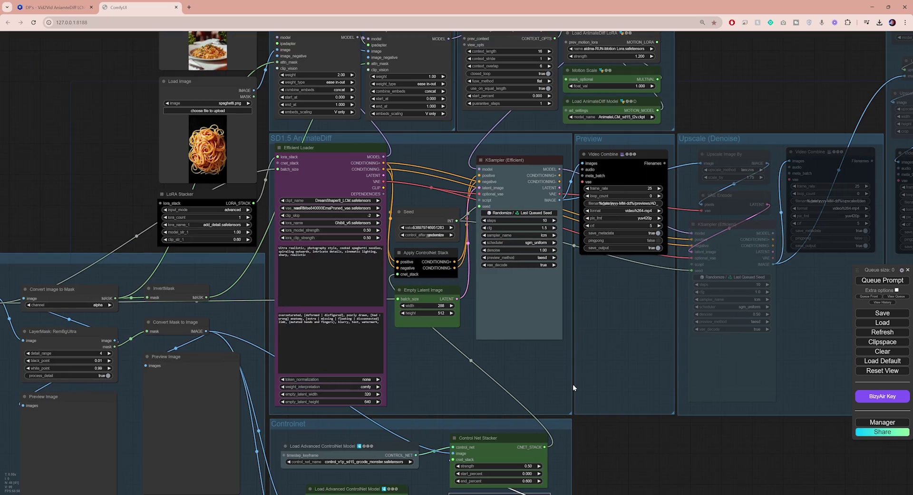
{"action": "scroll", "coordinate": [523, 160], "scroll_direction": "up", "scroll_amount": 5}
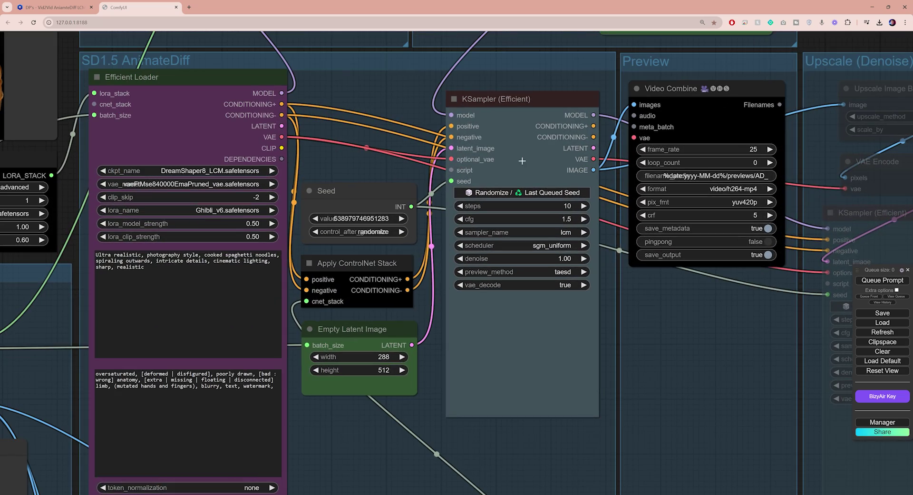
{"action": "left_click", "coordinate": [566, 206]}
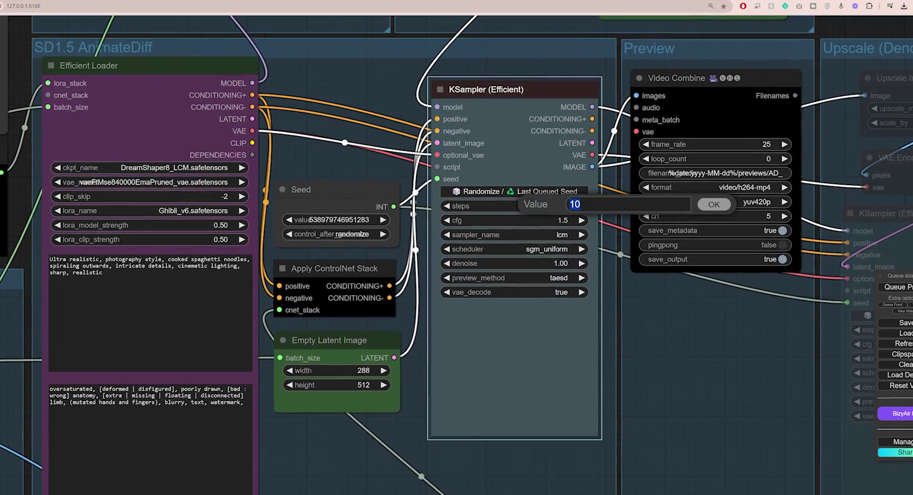
{"action": "left_click", "coordinate": [717, 204]}
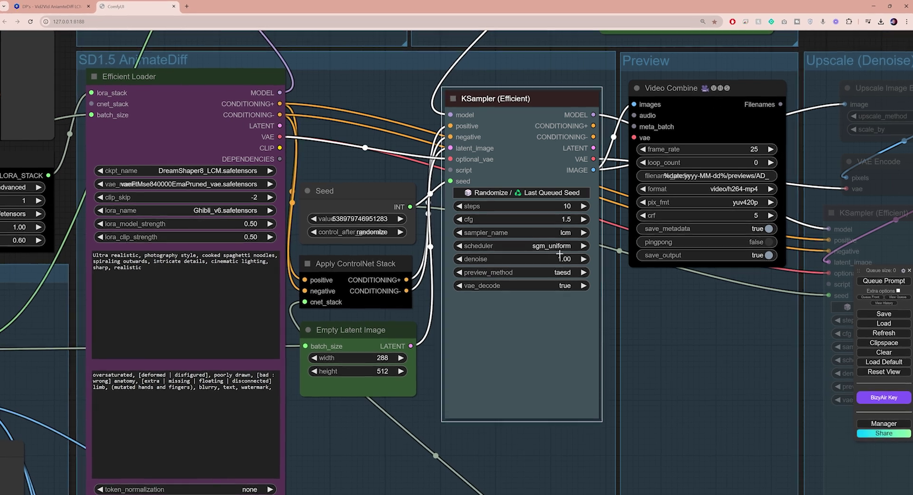
{"action": "left_click", "coordinate": [564, 245]}
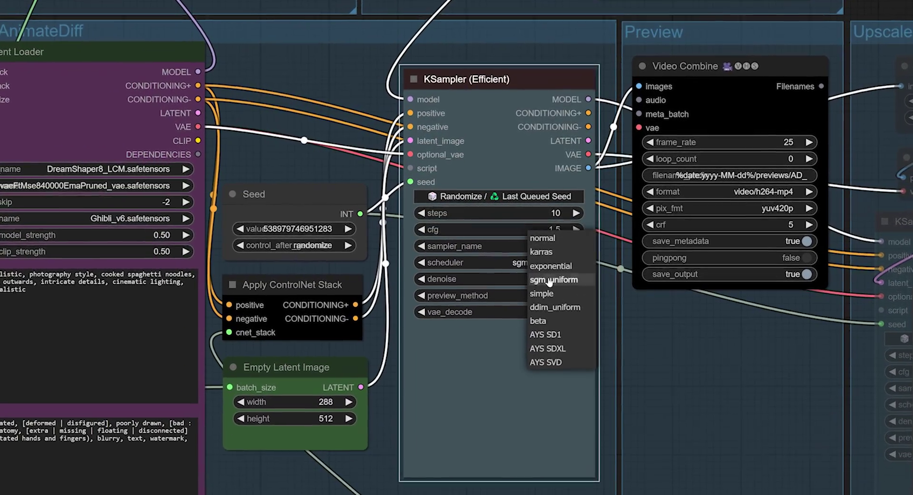
{"action": "left_click", "coordinate": [556, 276]}
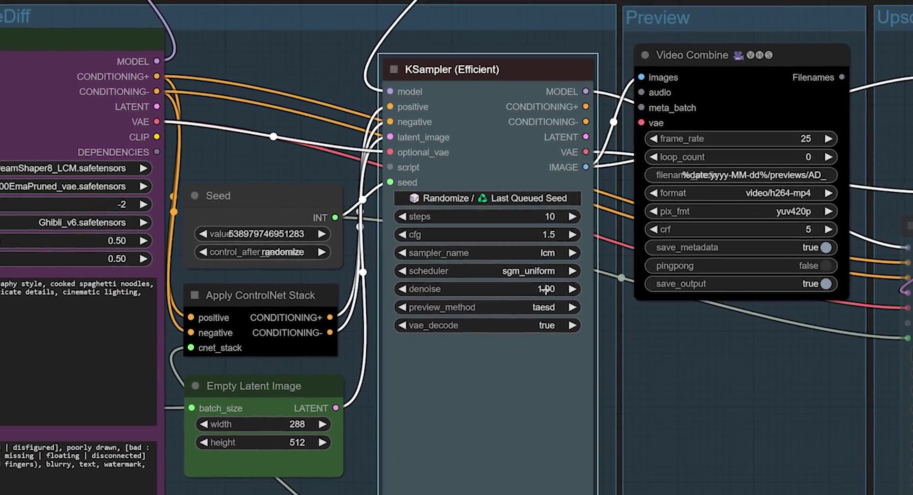
{"action": "left_click", "coordinate": [490, 286]}
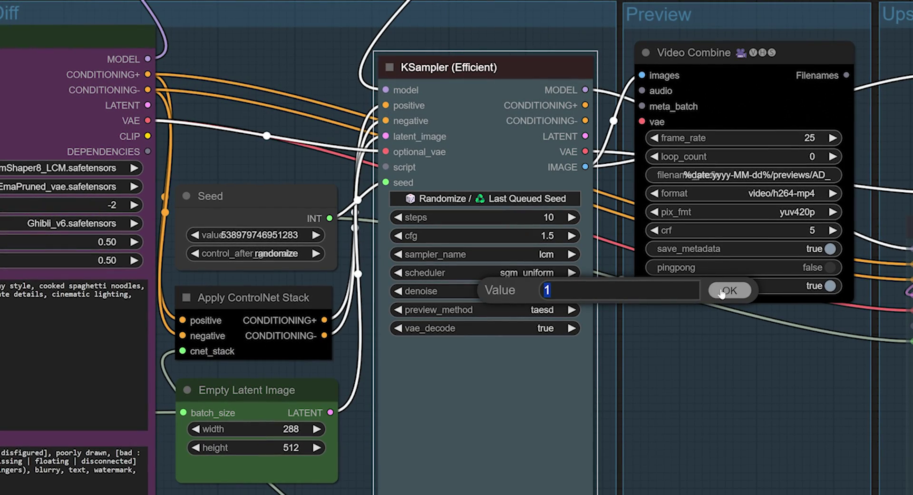
{"action": "left_click", "coordinate": [729, 290]}
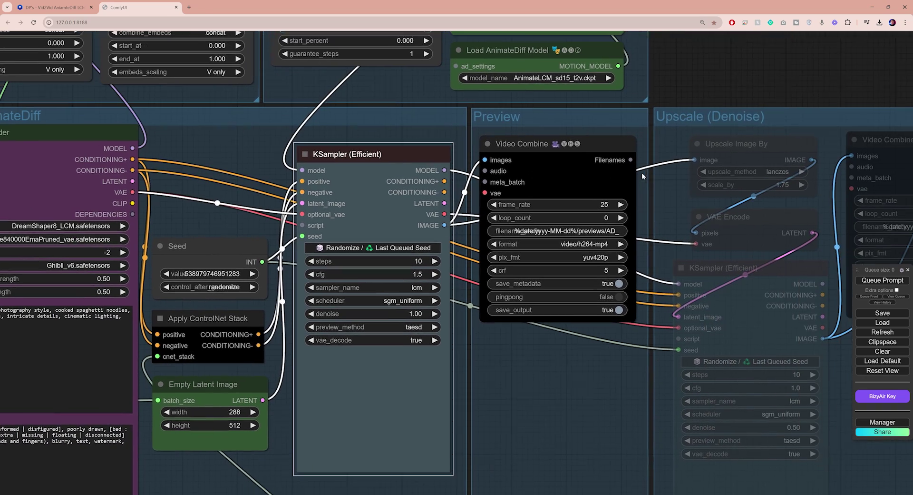
- Confirm the preview Video Combine frame_rate stays at 25
{"action": "left_click_drag", "start_coordinate": [641, 173], "coordinate": [637, 171]}
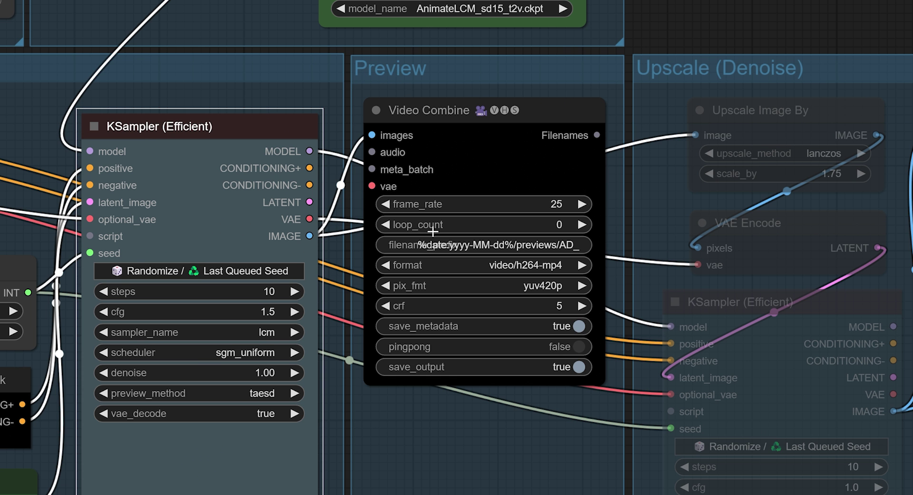
{"action": "left_click", "coordinate": [560, 205]}
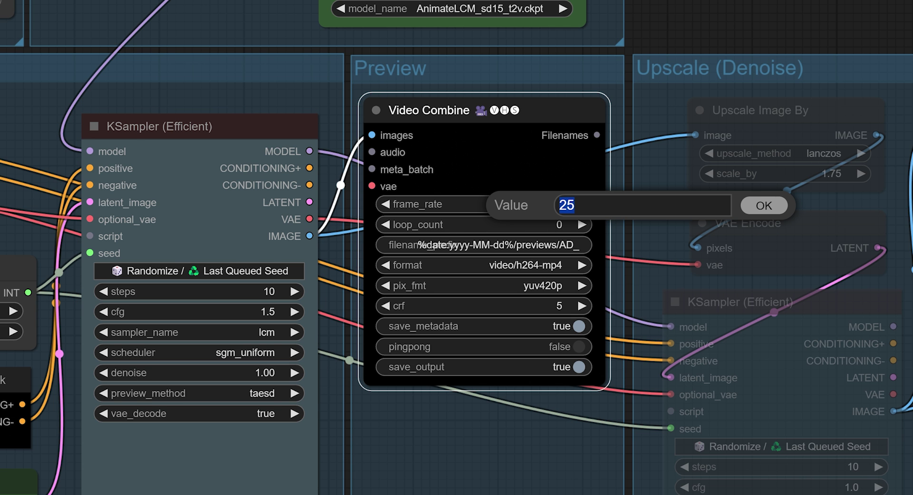
{"action": "left_click", "coordinate": [752, 209]}
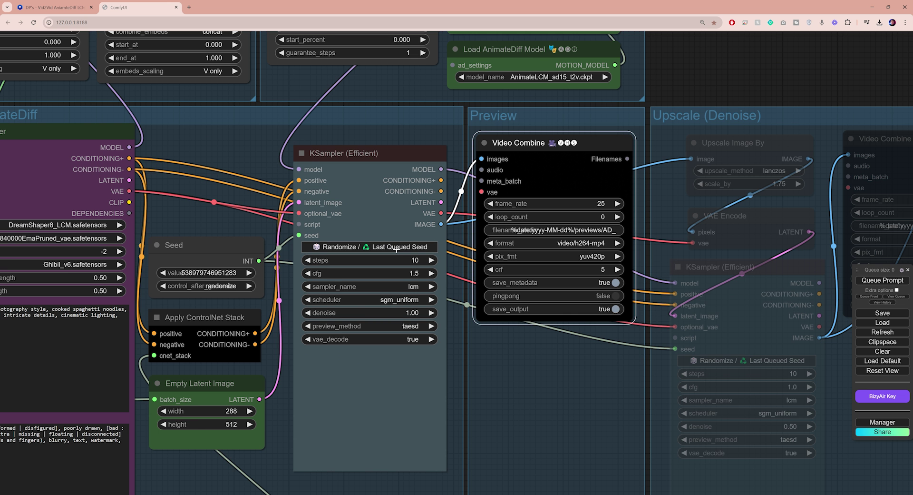
- Box-select the Upscale and Interpolate nodes and mute them with Ctrl+M
{"action": "scroll", "coordinate": [397, 249], "scroll_direction": "down", "scroll_amount": 5}
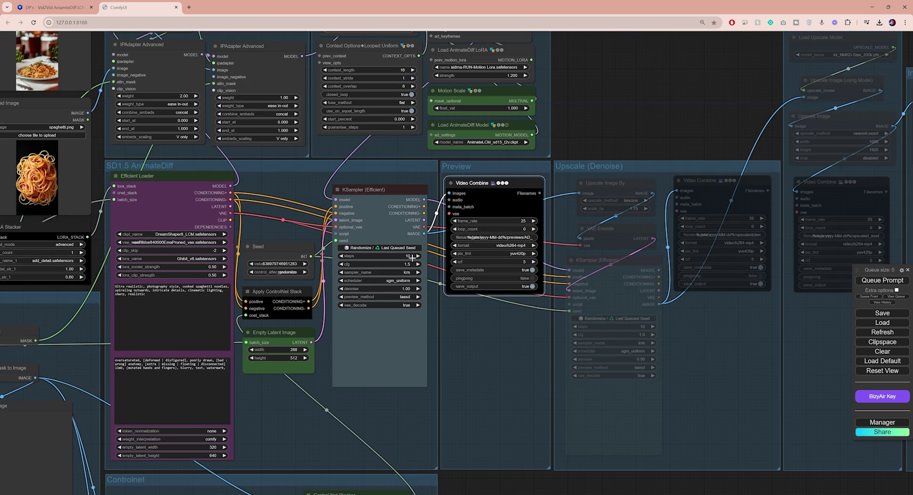
{"action": "left_click_drag", "start_coordinate": [728, 340], "coordinate": [537, 345]}
{"action": "scroll", "coordinate": [506, 351], "scroll_direction": "down", "scroll_amount": 1}
{"action": "scroll", "coordinate": [536, 349], "scroll_direction": "down", "scroll_amount": 1}
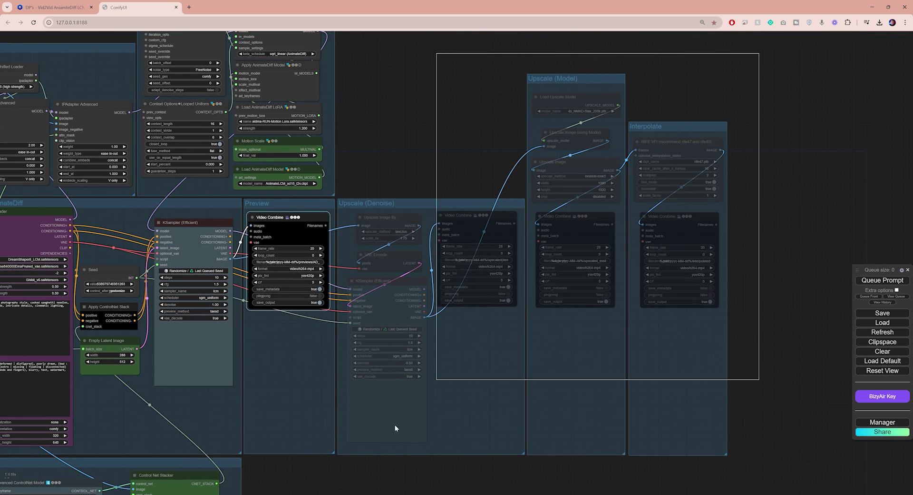
{"action": "left_click_drag", "start_coordinate": [355, 458], "coordinate": [357, 456]}
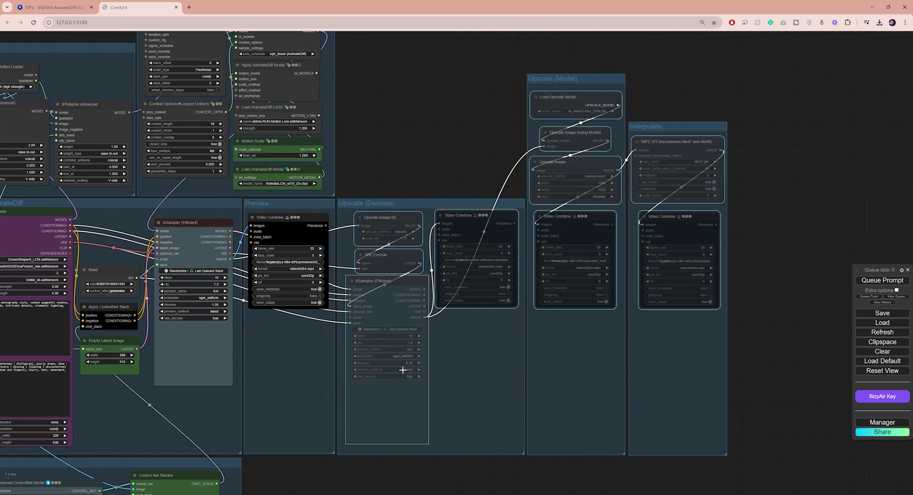
{"action": "key", "text": "ctrl+m"}
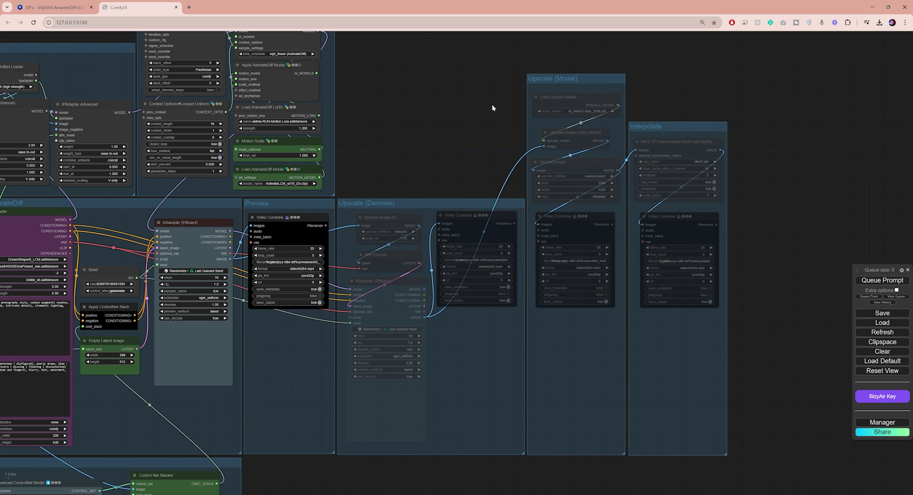
{"action": "scroll", "coordinate": [487, 143], "scroll_direction": "down", "scroll_amount": 5}
{"action": "left_click_drag", "start_coordinate": [486, 154], "coordinate": [540, 125]}
{"action": "scroll", "coordinate": [586, 117], "scroll_direction": "down", "scroll_amount": 1}
- Zoom in on the graph while the queued preview render job starts
{"action": "scroll", "coordinate": [814, 372], "scroll_direction": "up", "scroll_amount": 1}
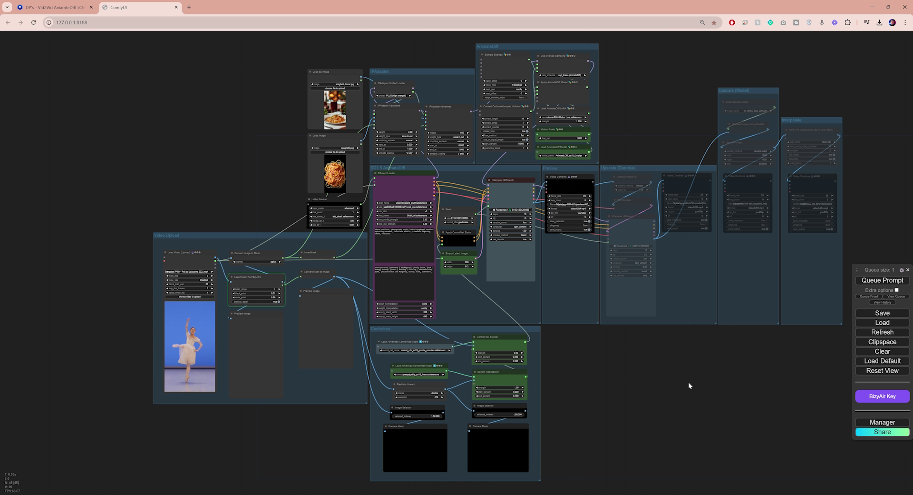
{"action": "scroll", "coordinate": [121, 398], "scroll_direction": "up", "scroll_amount": 8}
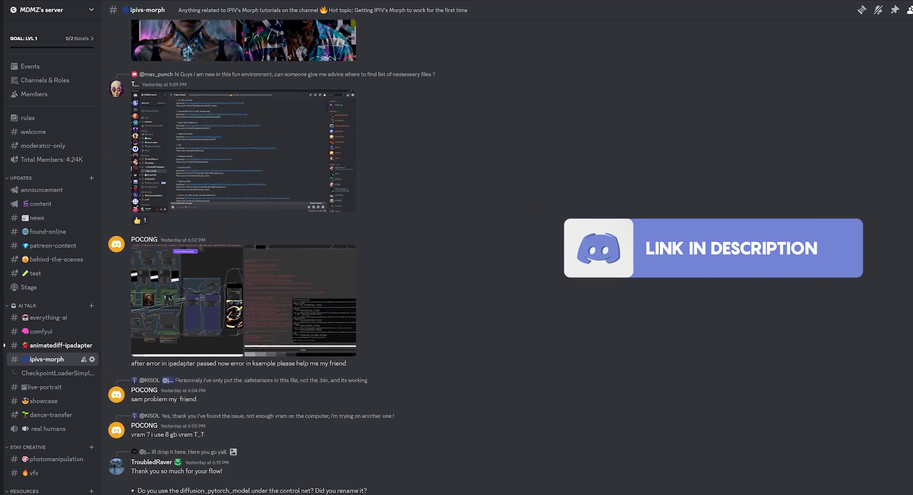
{"action": "scroll", "coordinate": [507, 257], "scroll_direction": "up", "scroll_amount": 20}
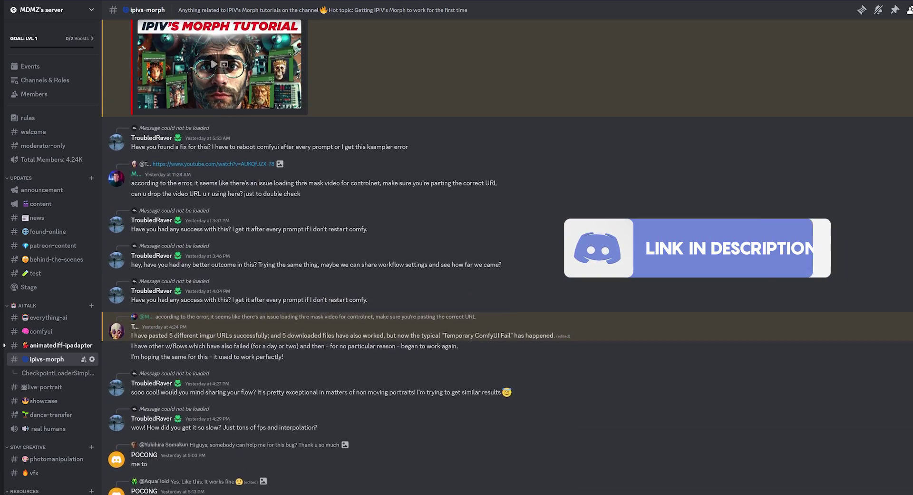
{"action": "scroll", "coordinate": [507, 257], "scroll_direction": "up", "scroll_amount": 20}
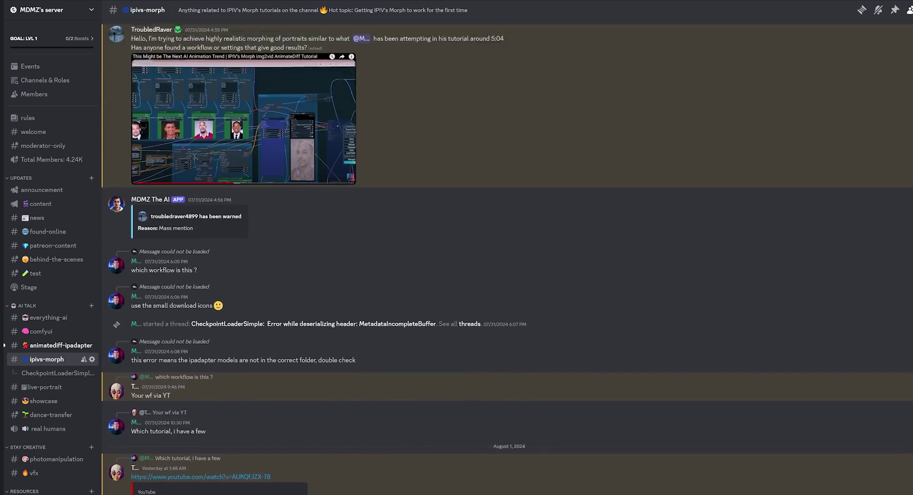
{"action": "scroll", "coordinate": [507, 257], "scroll_direction": "up", "scroll_amount": 10}
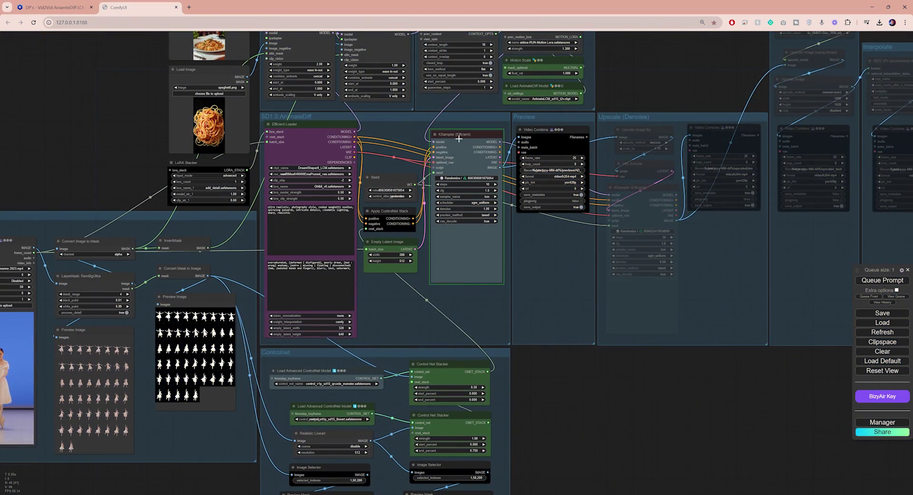
- Pan and zoom around the ControlNet group to inspect the finished spaghetti-ballerina preview
{"action": "scroll", "coordinate": [459, 139], "scroll_direction": "up", "scroll_amount": 5}
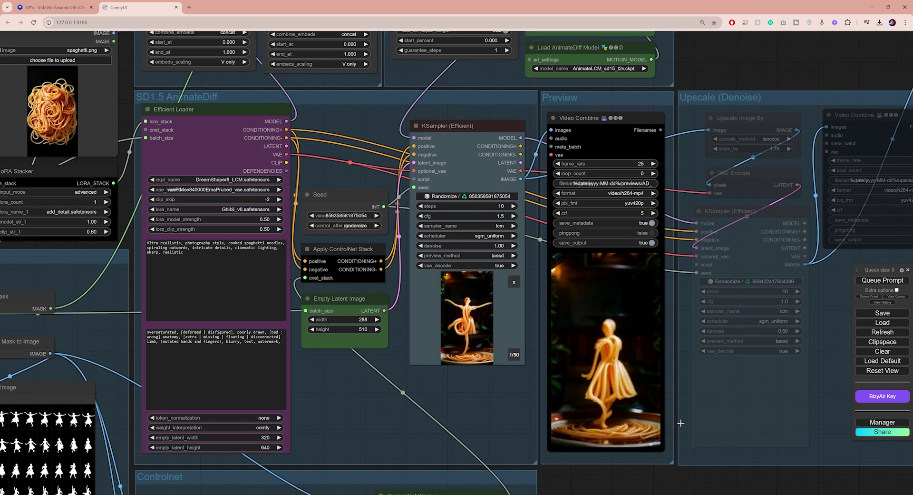
{"action": "left_click_drag", "start_coordinate": [691, 441], "coordinate": [644, 392]}
{"action": "left_click_drag", "start_coordinate": [644, 392], "coordinate": [620, 355]}
{"action": "scroll", "coordinate": [620, 355], "scroll_direction": "up", "scroll_amount": 2}
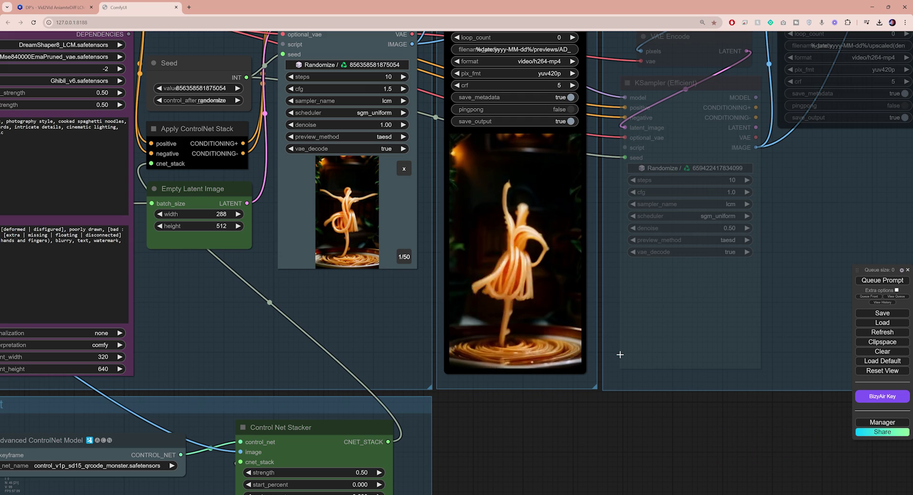
{"action": "scroll", "coordinate": [584, 254], "scroll_direction": "down", "scroll_amount": 8}
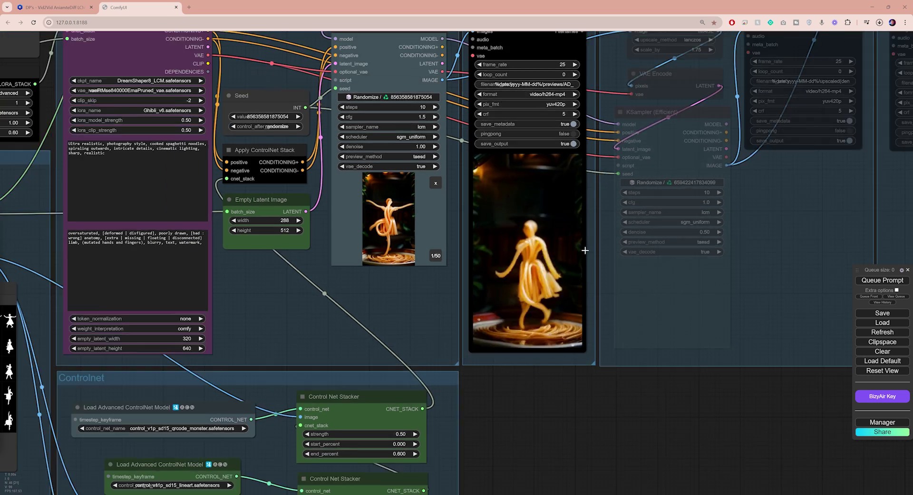
{"action": "scroll", "coordinate": [583, 256], "scroll_direction": "down", "scroll_amount": 3}
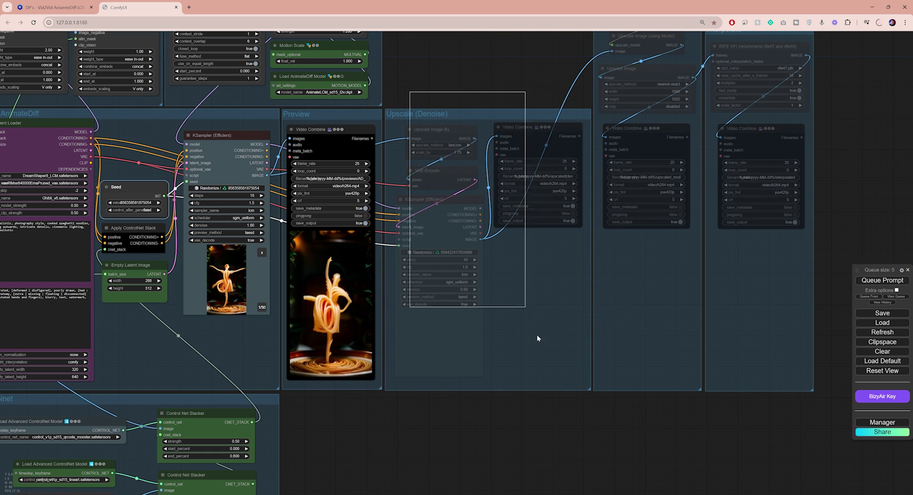
- Unmute the four Upscale (Denoise) nodes with Ctrl+M
{"action": "left_click_drag", "start_coordinate": [564, 396], "coordinate": [552, 346]}
{"action": "key", "text": "ctrl+m"}
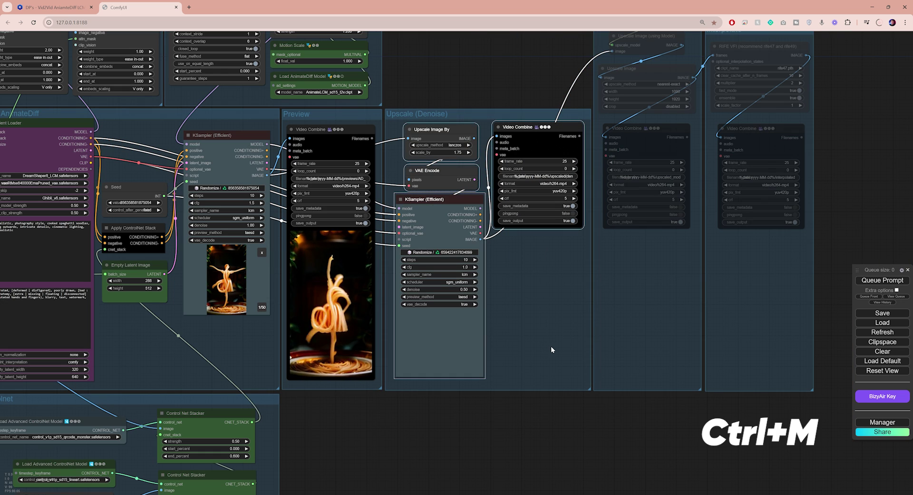
{"action": "left_click", "coordinate": [551, 346]}
- Set Upscale Image By scale_by to 2.5
{"action": "scroll", "coordinate": [447, 152], "scroll_direction": "up", "scroll_amount": 3}
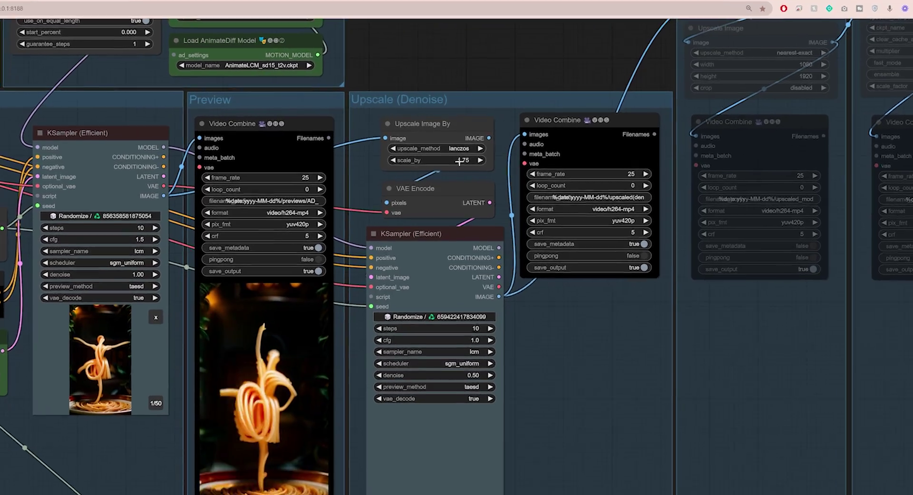
{"action": "left_click", "coordinate": [449, 152]}
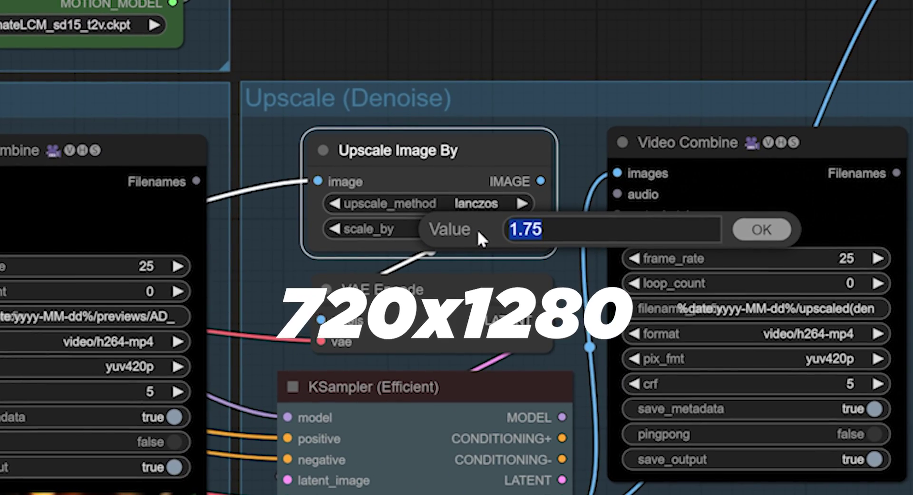
{"action": "type", "text": "2.5"}
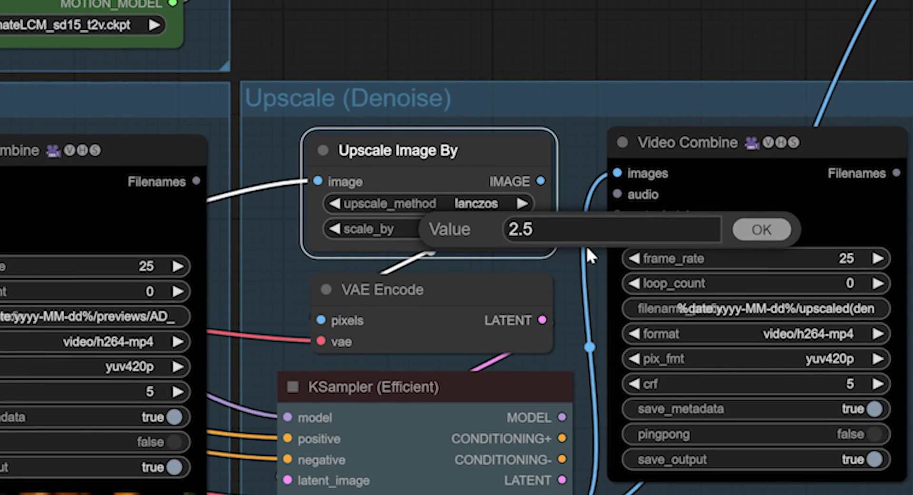
{"action": "left_click", "coordinate": [750, 234]}
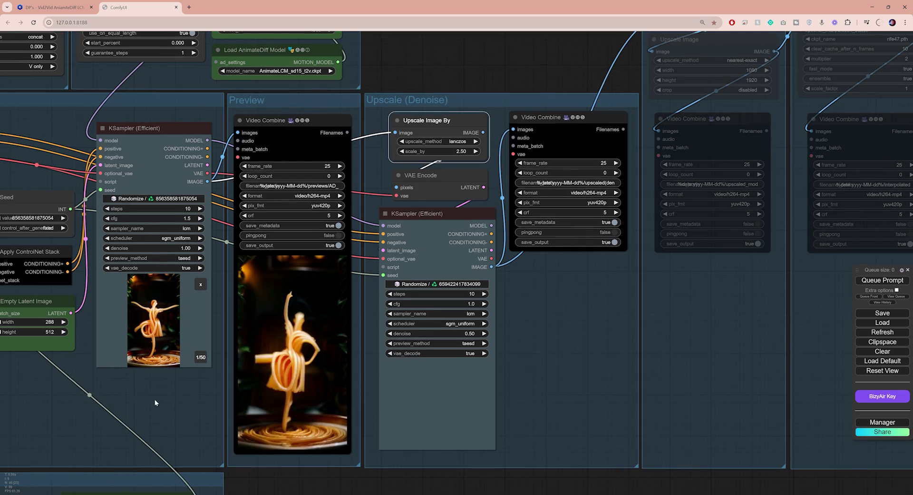
{"action": "left_click_drag", "start_coordinate": [564, 158], "coordinate": [755, 164]}
{"action": "scroll", "coordinate": [176, 338], "scroll_direction": "up", "scroll_amount": 5}
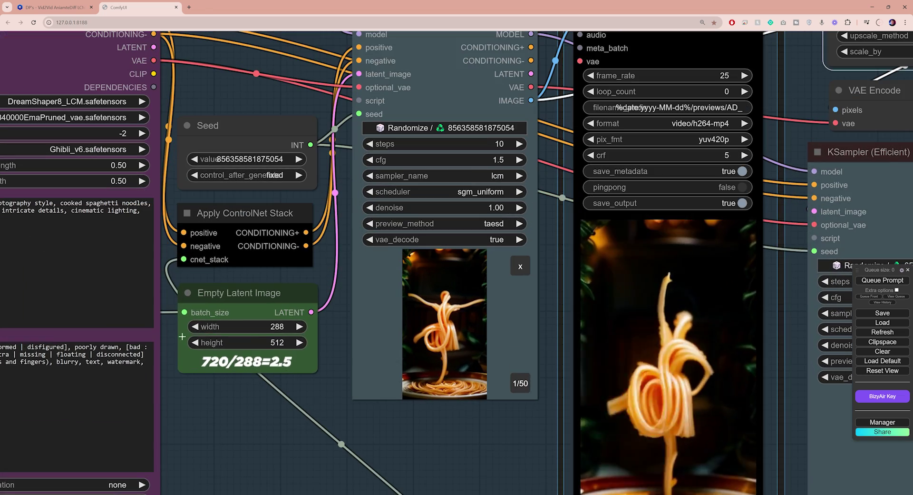
{"action": "scroll", "coordinate": [284, 342], "scroll_direction": "down", "scroll_amount": 7}
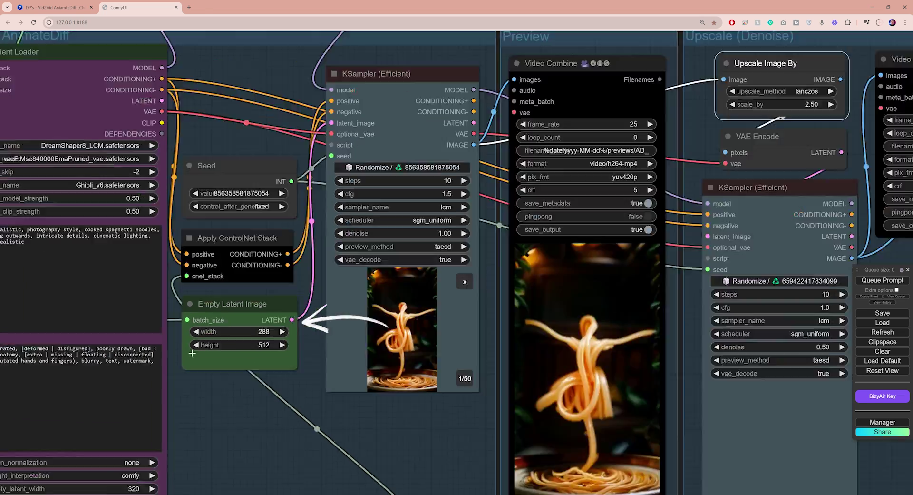
{"action": "scroll", "coordinate": [652, 290], "scroll_direction": "up", "scroll_amount": 5}
{"action": "scroll", "coordinate": [593, 269], "scroll_direction": "down", "scroll_amount": 3}
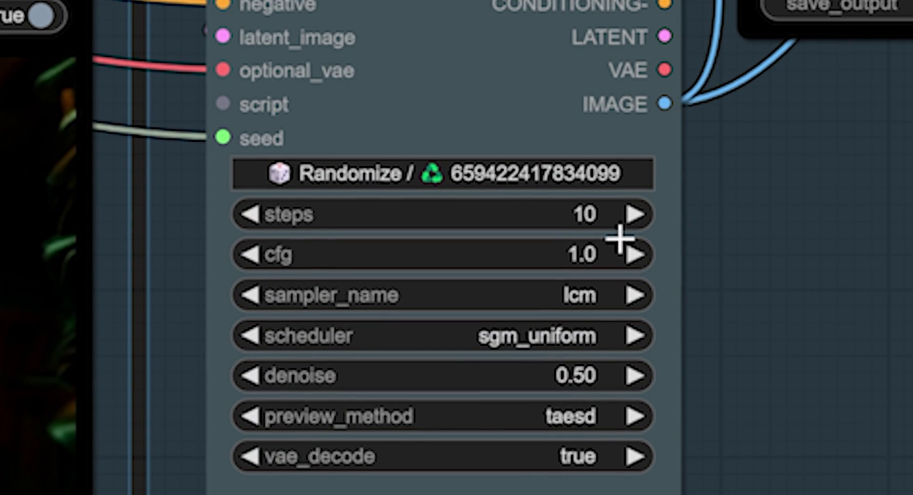
- Review the upscale KSampler (10 steps, cfg 1.0, lcm, denoise 0.50) and the Video Combine frame rate
{"action": "left_click", "coordinate": [620, 237]}
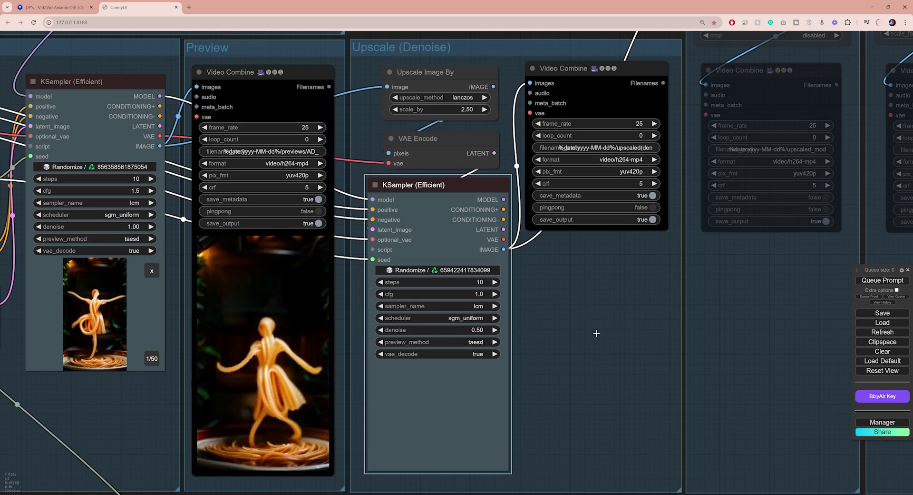
{"action": "scroll", "coordinate": [566, 337], "scroll_direction": "down", "scroll_amount": 3}
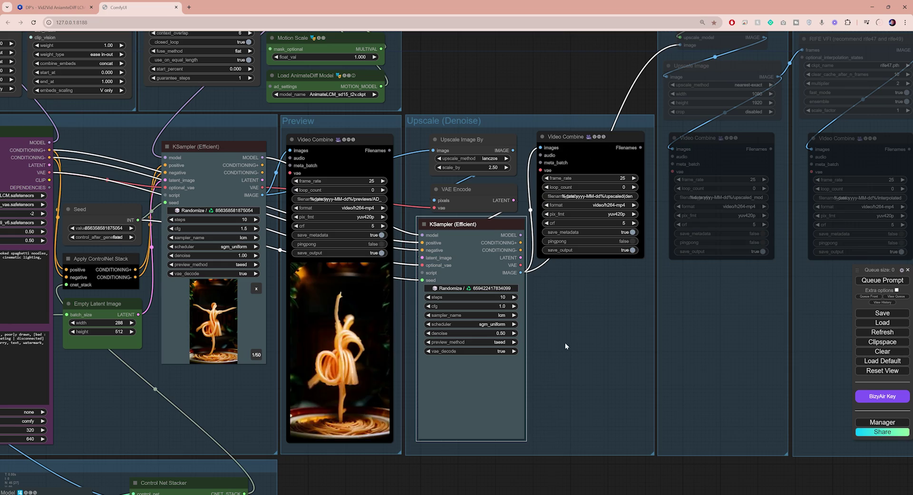
{"action": "scroll", "coordinate": [649, 188], "scroll_direction": "up", "scroll_amount": 4}
{"action": "left_click", "coordinate": [568, 172]}
{"action": "scroll", "coordinate": [688, 264], "scroll_direction": "down", "scroll_amount": 5}
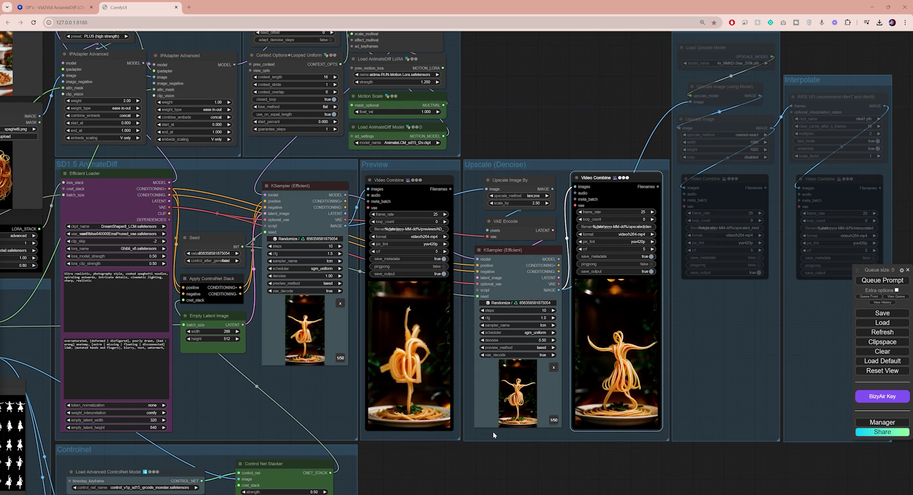
{"action": "scroll", "coordinate": [490, 431], "scroll_direction": "up", "scroll_amount": 8}
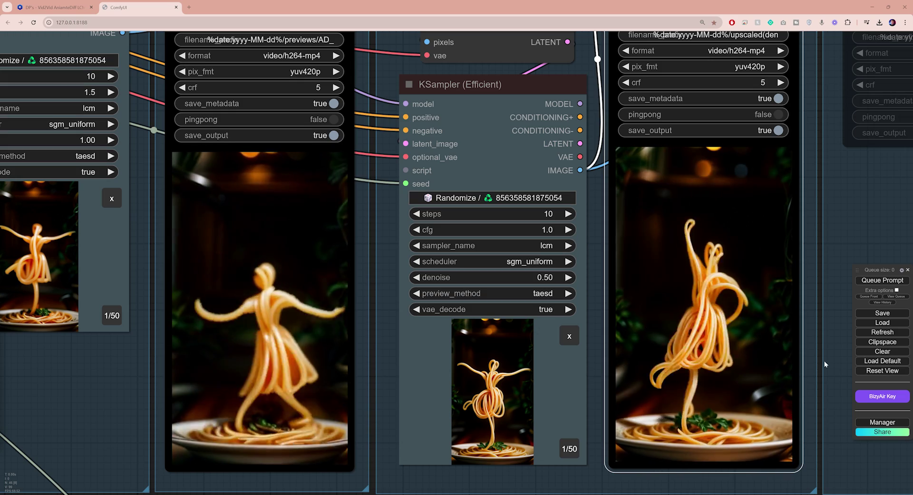
- Set Load Video frame_load_cap to 0 so all frames load
{"action": "scroll", "coordinate": [824, 360], "scroll_direction": "down", "scroll_amount": 10}
{"action": "left_click_drag", "start_coordinate": [235, 450], "coordinate": [264, 443]}
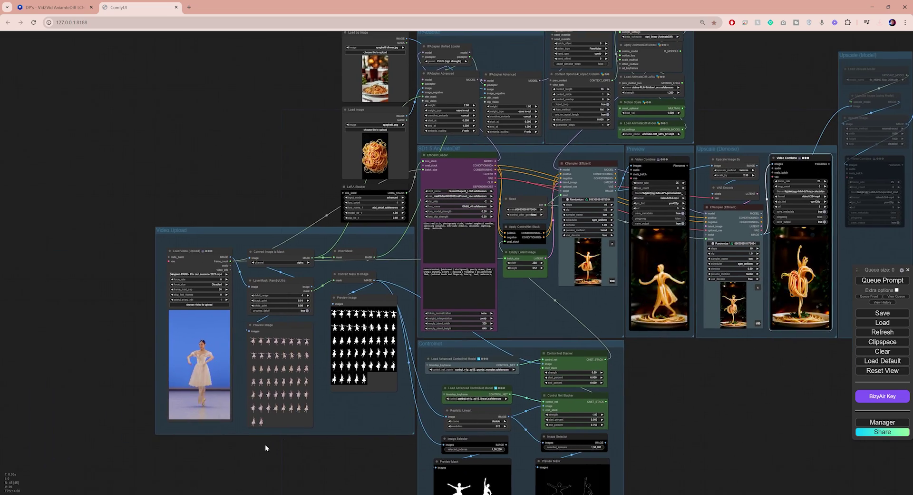
{"action": "scroll", "coordinate": [173, 287], "scroll_direction": "up", "scroll_amount": 10}
{"action": "left_click", "coordinate": [265, 293]}
{"action": "type", "text": "0"}
{"action": "left_click", "coordinate": [440, 292]}
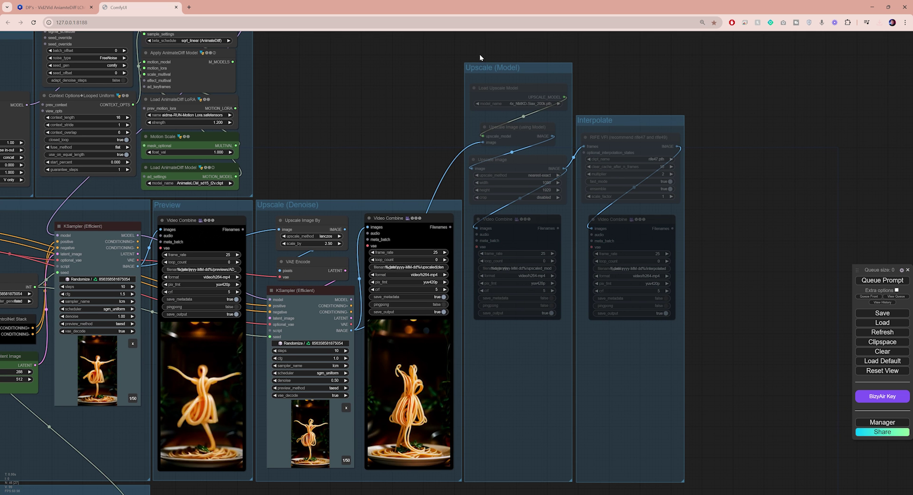
- Unmute the Upscale (Model) nodes and set select_every_nth to 2
{"action": "left_click_drag", "start_coordinate": [471, 57], "coordinate": [571, 340]}
{"action": "key", "text": "ctrl+m"}
{"action": "scroll", "coordinate": [527, 94], "scroll_direction": "up", "scroll_amount": 2}
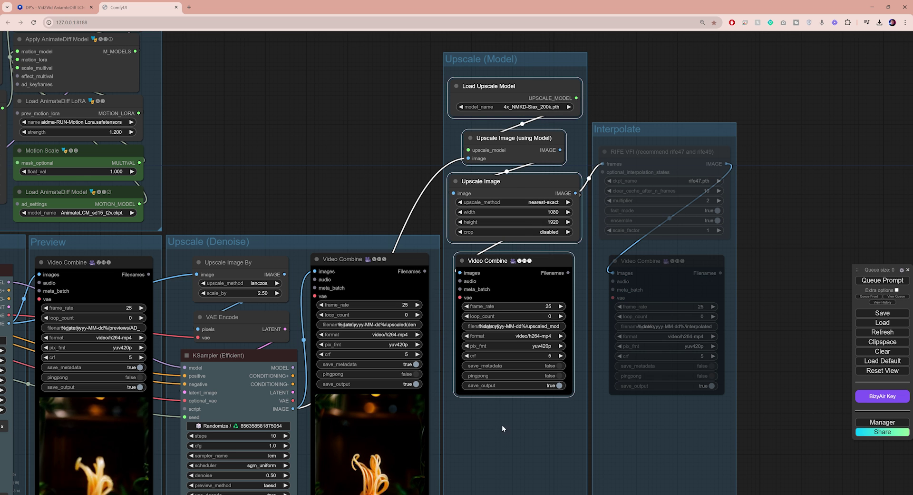
{"action": "left_click", "coordinate": [540, 307]}
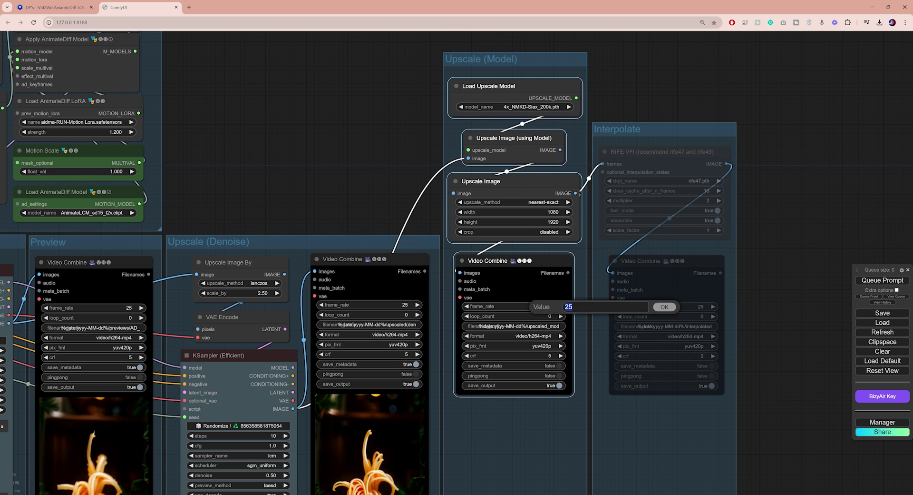
{"action": "scroll", "coordinate": [590, 275], "scroll_direction": "down", "scroll_amount": 5}
{"action": "scroll", "coordinate": [698, 269], "scroll_direction": "up", "scroll_amount": 4}
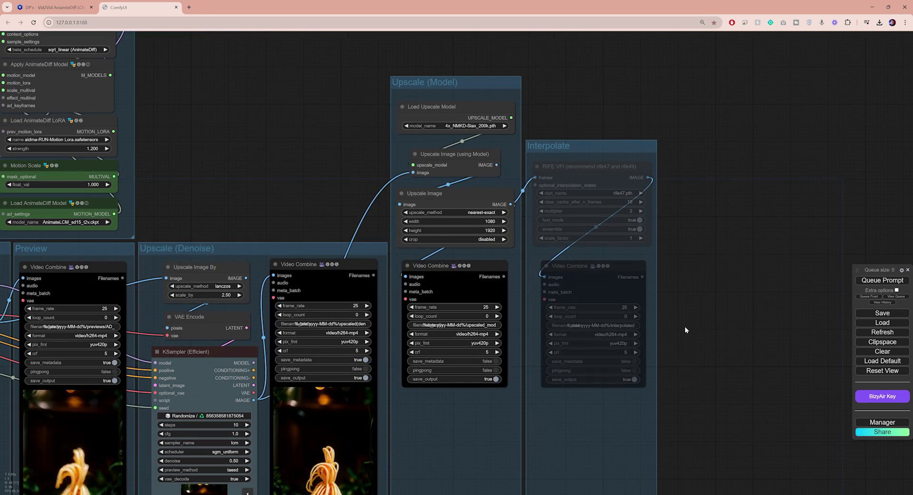
{"action": "scroll", "coordinate": [685, 327], "scroll_direction": "down", "scroll_amount": 5}
{"action": "left_click_drag", "start_coordinate": [212, 436], "coordinate": [610, 341]}
{"action": "scroll", "coordinate": [333, 344], "scroll_direction": "up", "scroll_amount": 8}
{"action": "left_click", "coordinate": [396, 343]}
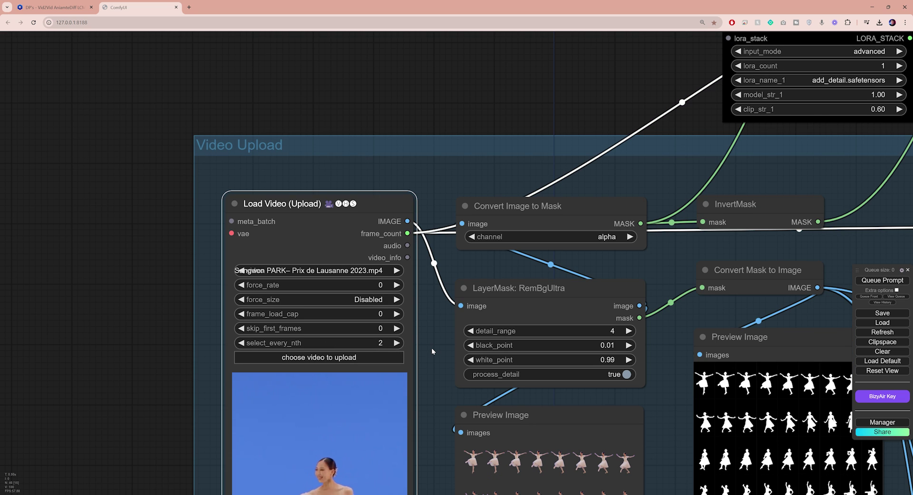
- Set the preview frame_rate to 12, select_every_nth back to 1, and mute the Interpolate nodes
{"action": "scroll", "coordinate": [432, 349], "scroll_direction": "up", "scroll_amount": 3}
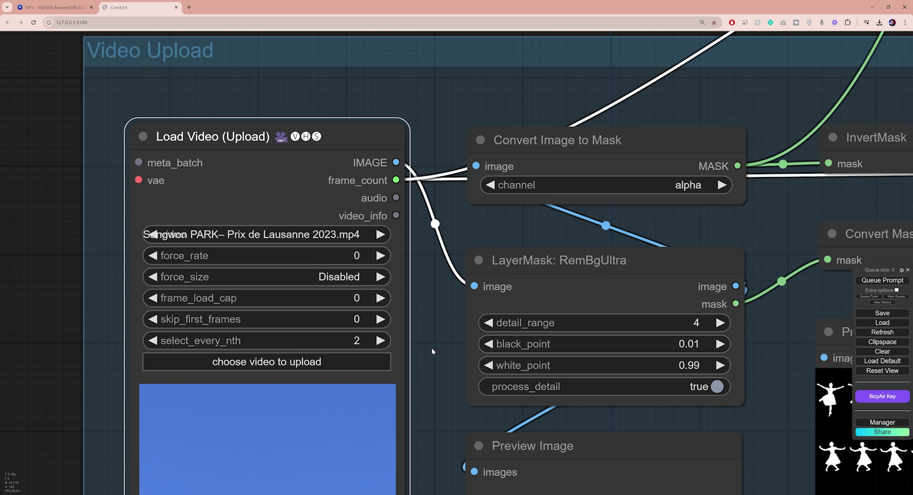
{"action": "scroll", "coordinate": [431, 351], "scroll_direction": "down", "scroll_amount": 10}
{"action": "scroll", "coordinate": [406, 208], "scroll_direction": "up", "scroll_amount": 6}
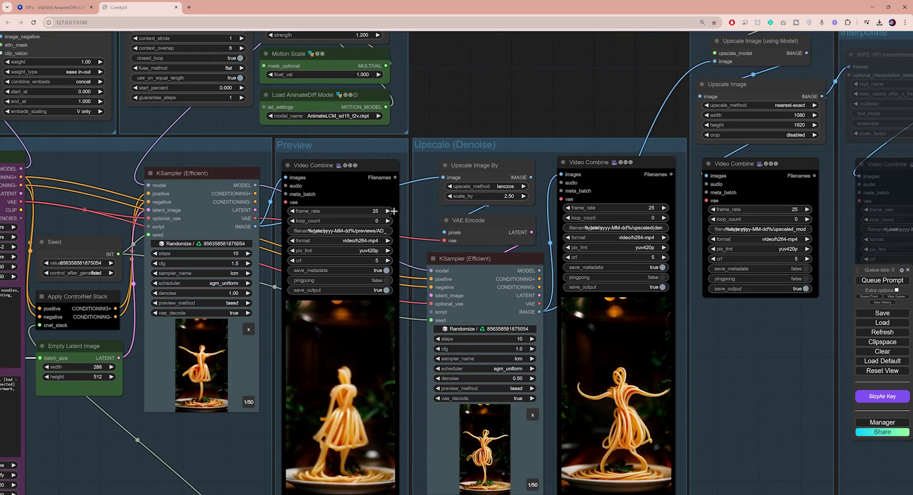
{"action": "left_click", "coordinate": [361, 211]}
{"action": "type", "text": "12"}
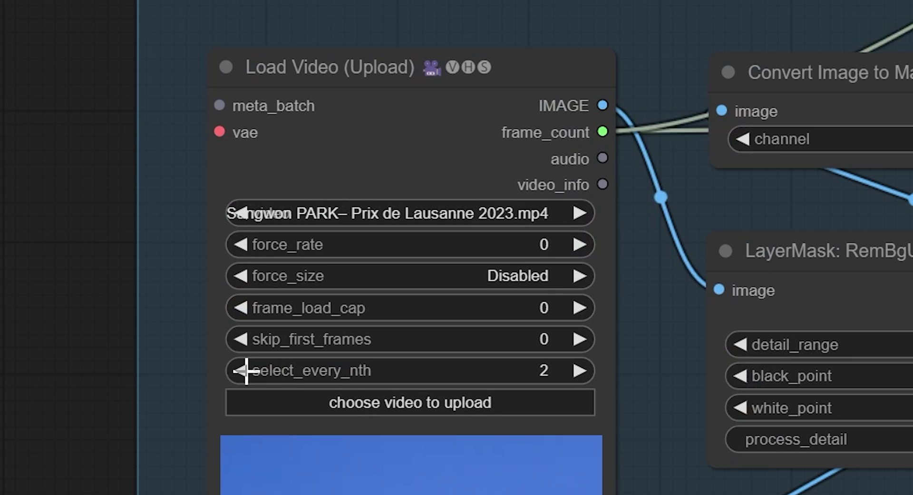
{"action": "left_click", "coordinate": [240, 369]}
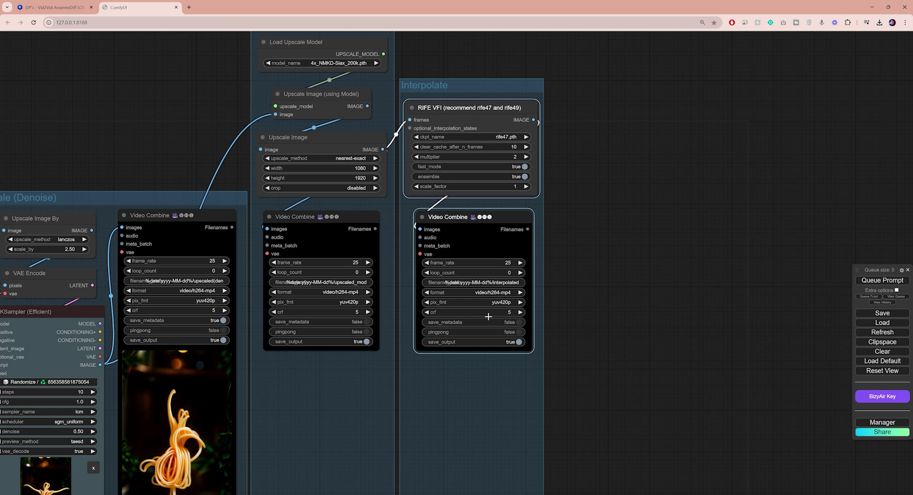
{"action": "key", "text": "ctrl+m"}
{"action": "scroll", "coordinate": [540, 342], "scroll_direction": "down", "scroll_amount": 5}
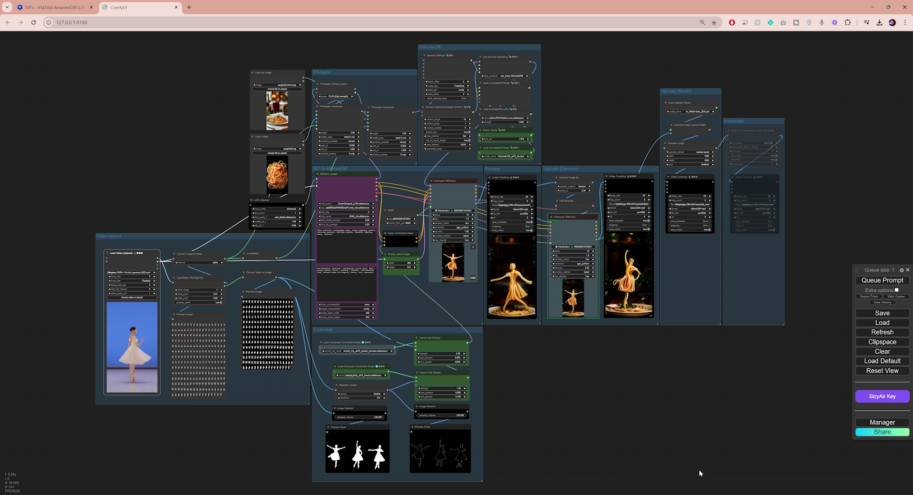
{"action": "scroll", "coordinate": [736, 201], "scroll_direction": "up", "scroll_amount": 5}
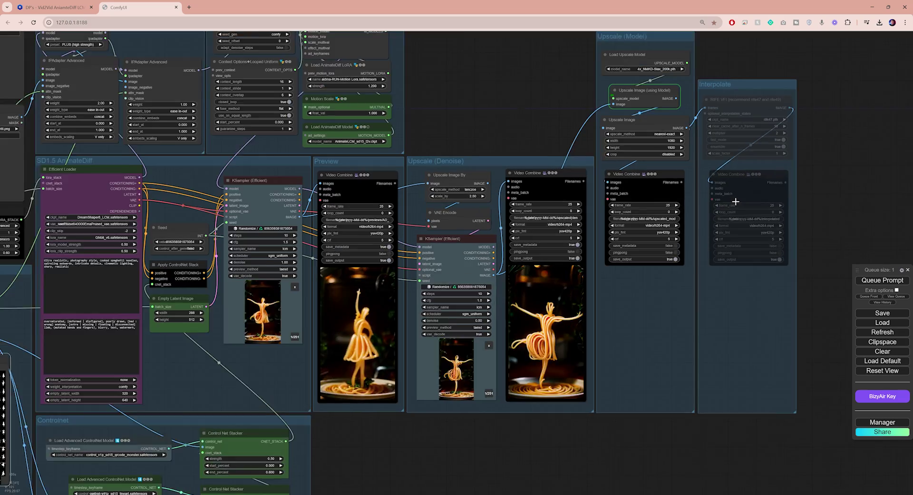
{"action": "scroll", "coordinate": [736, 202], "scroll_direction": "up", "scroll_amount": 2}
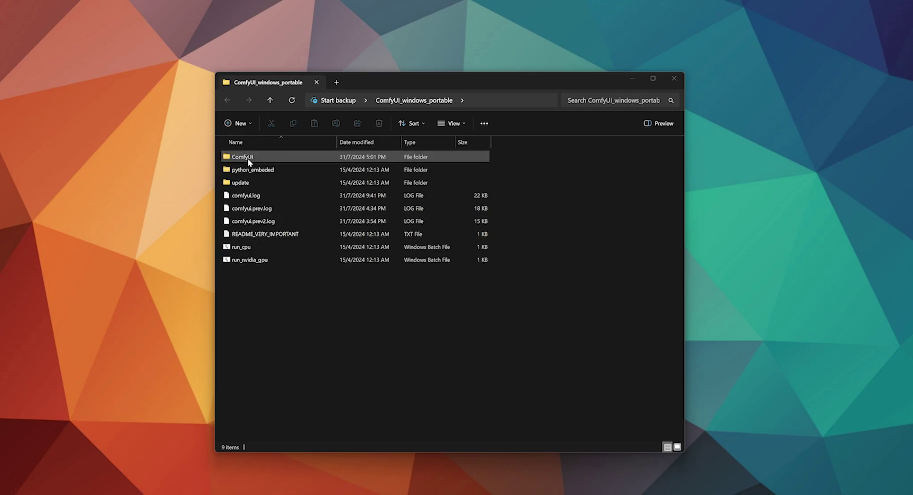
- Navigate to ComfyUI\output\2024-07-31\upscaled(denoise) to find the six AD_upscaled videos
{"action": "double_click", "coordinate": [247, 158]}
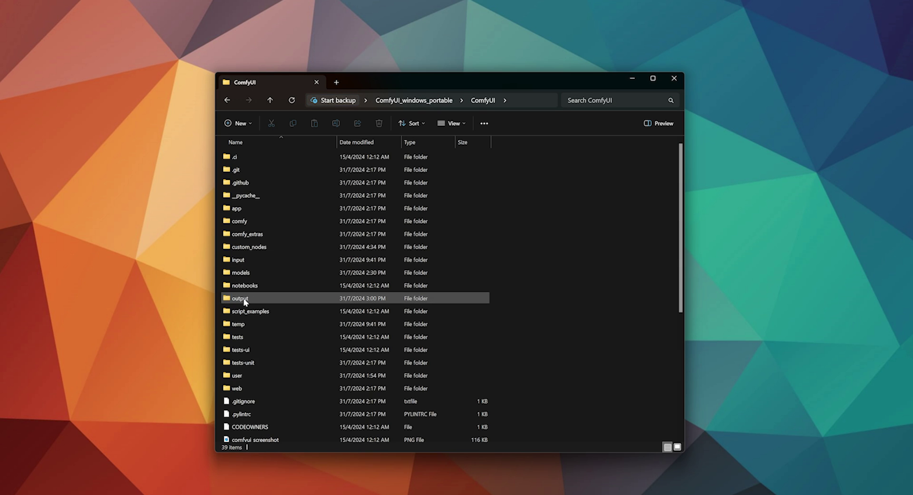
{"action": "double_click", "coordinate": [241, 298]}
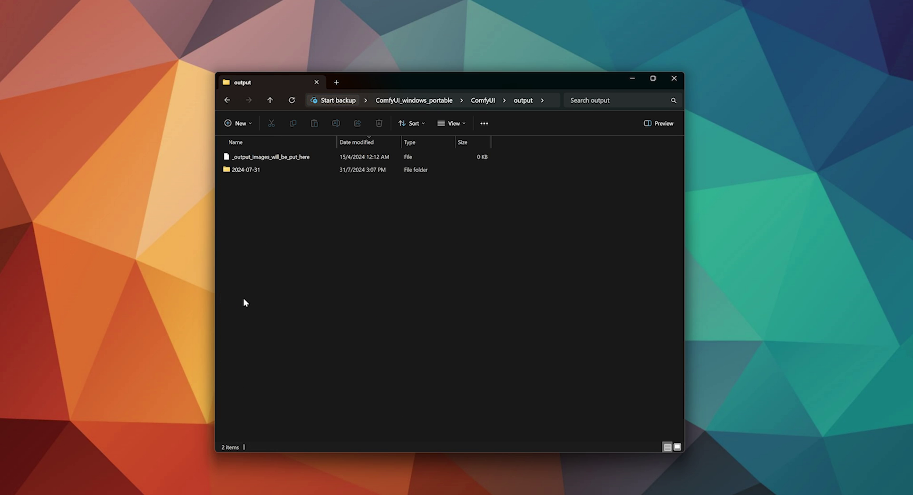
{"action": "double_click", "coordinate": [249, 170]}
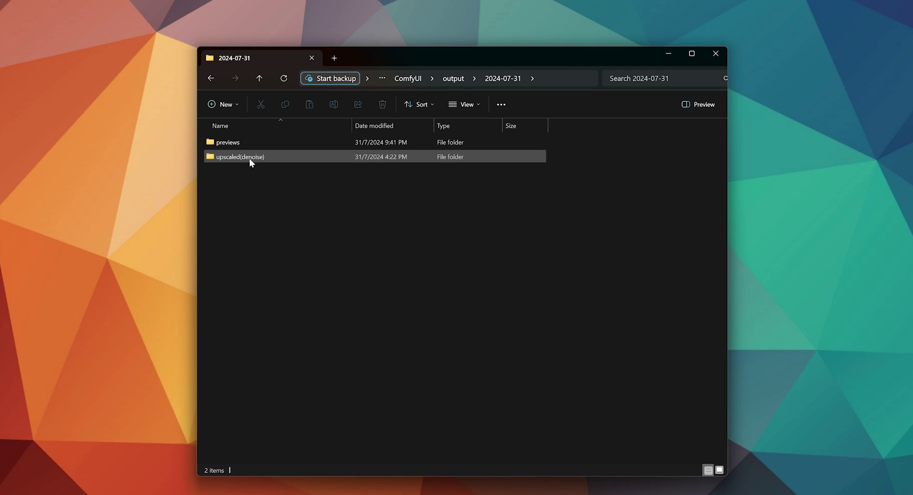
{"action": "double_click", "coordinate": [278, 219]}
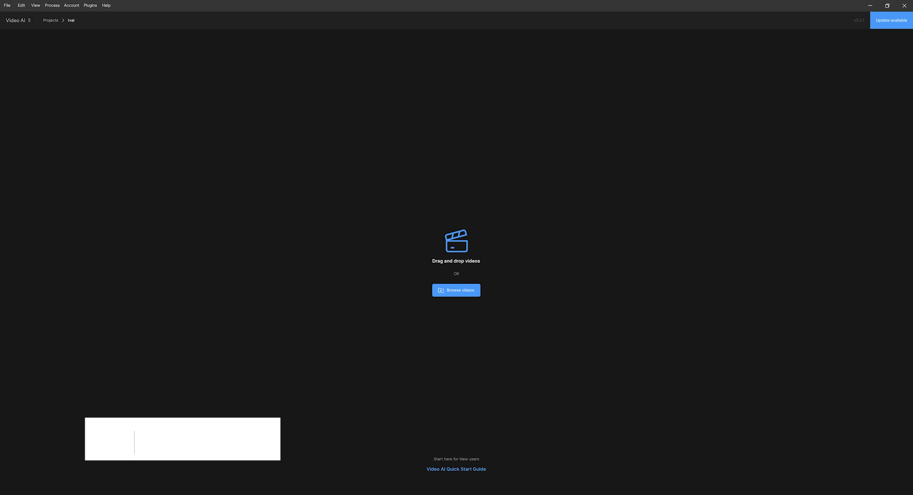
- Load the upscaled spaghetti video into Topaz and set a custom output height of 3840
{"action": "left_click_drag", "start_coordinate": [72, 223], "coordinate": [423, 219]}
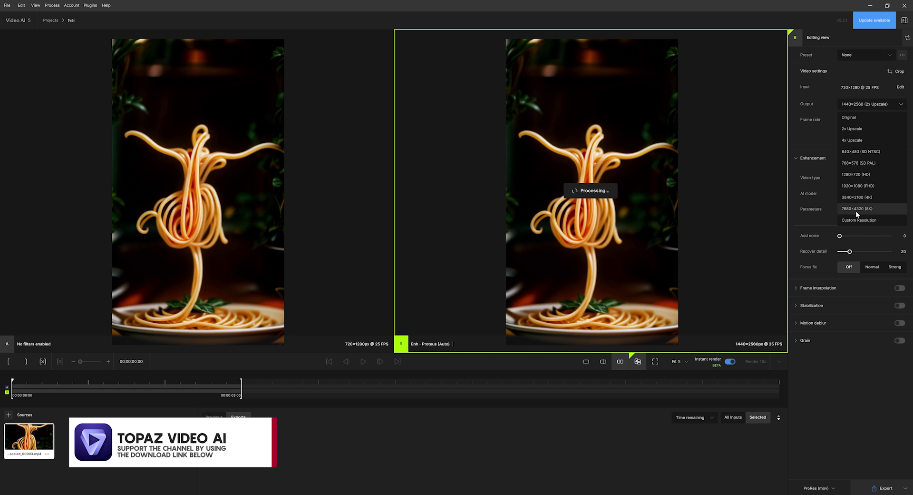
{"action": "left_click", "coordinate": [858, 219]}
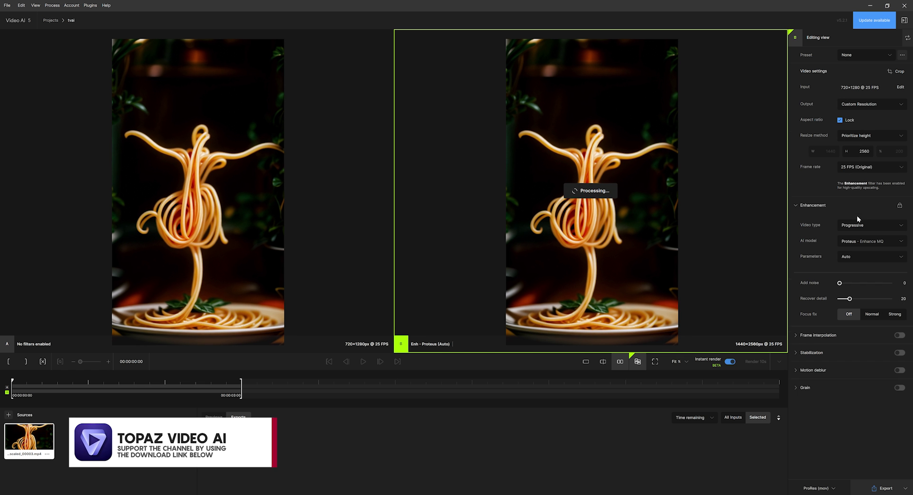
{"action": "left_click", "coordinate": [864, 151]}
{"action": "type", "text": "3840"}
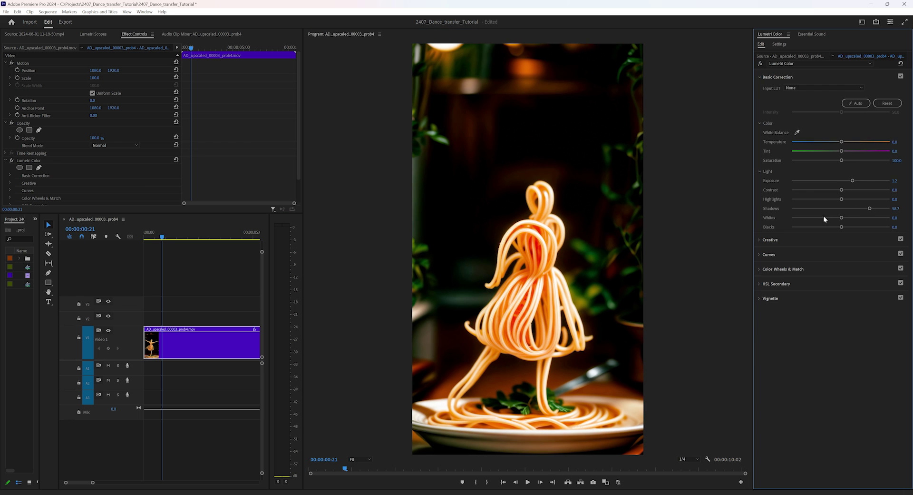
- Swap Lumetri Basic Correction for Curves and sample a video colour for hue adjustment
{"action": "left_click", "coordinate": [771, 240]}
{"action": "left_click", "coordinate": [769, 310]}
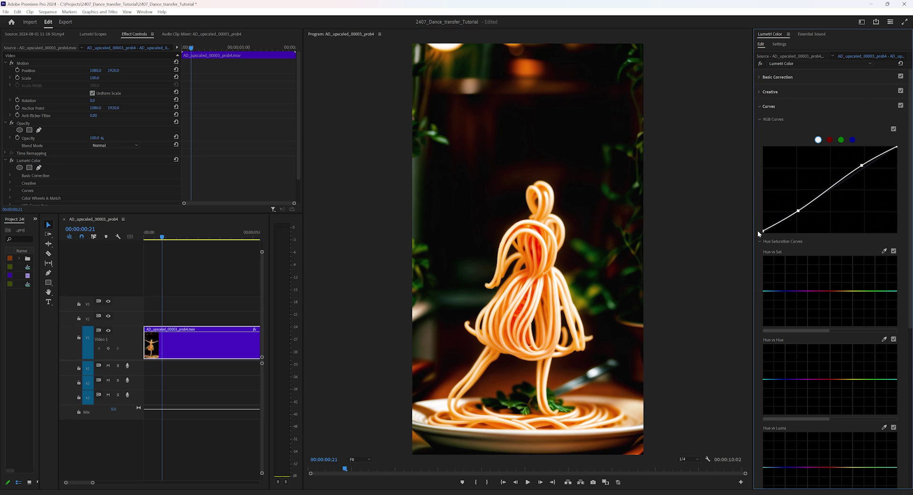
{"action": "scroll", "coordinate": [760, 234], "scroll_direction": "down", "scroll_amount": 3}
{"action": "left_click", "coordinate": [884, 180]}
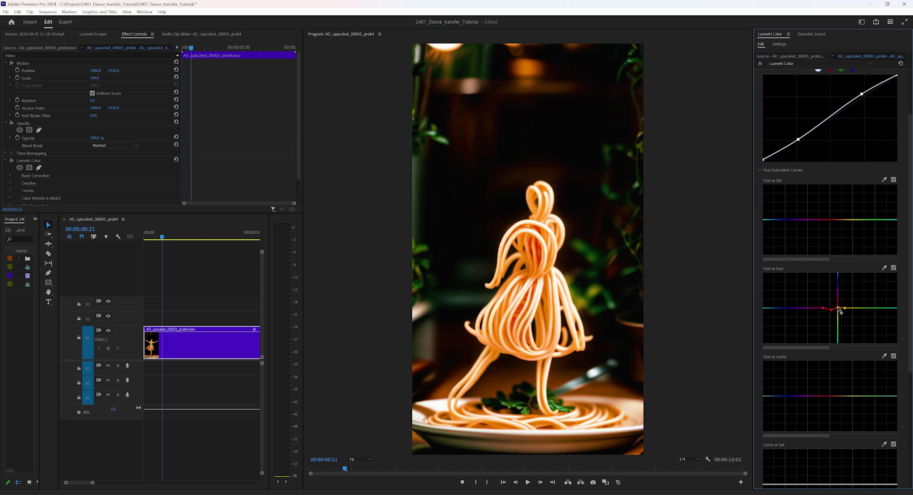